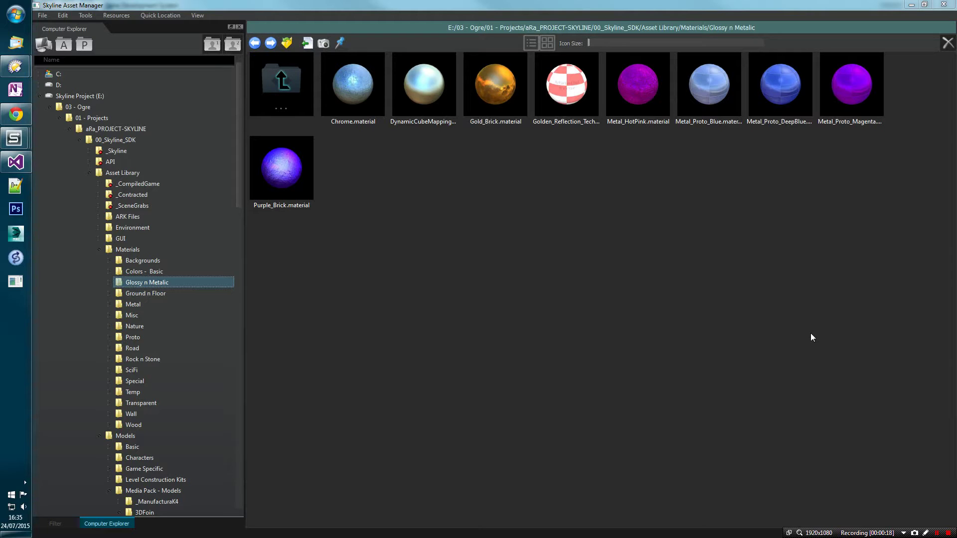
# Select Chrome.material in the Glossy n Metalic folder and open its shader code in Script Editor.
pyautogui.click(345, 106)
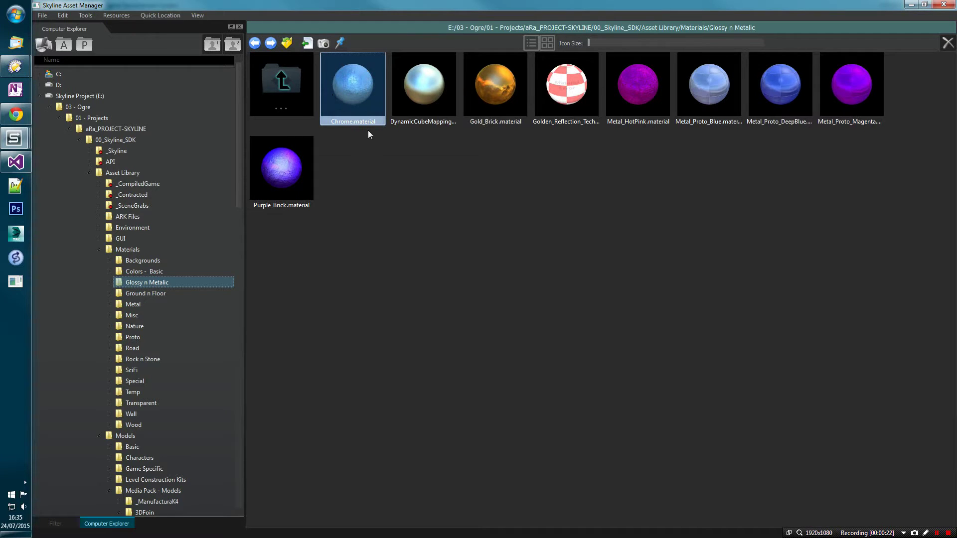
pyautogui.click(363, 160)
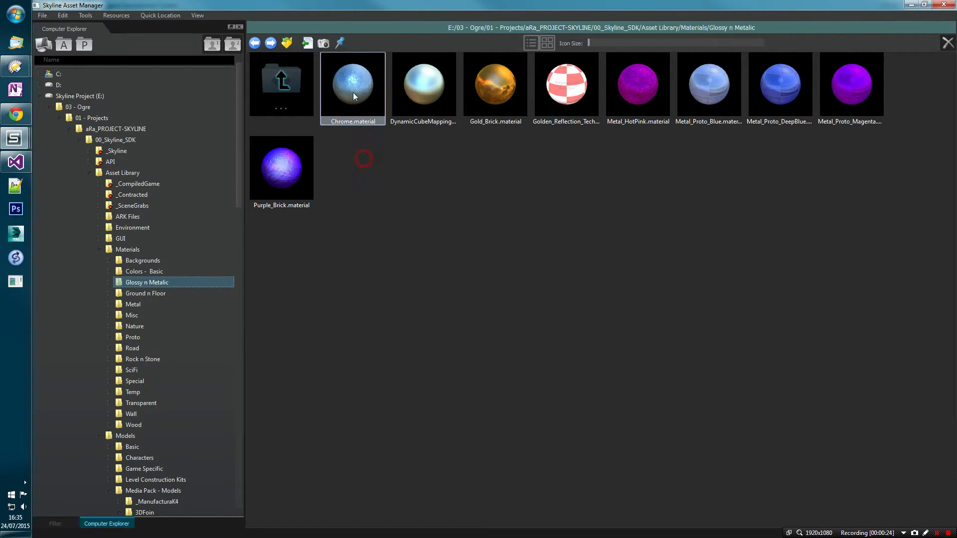
pyautogui.click(356, 86)
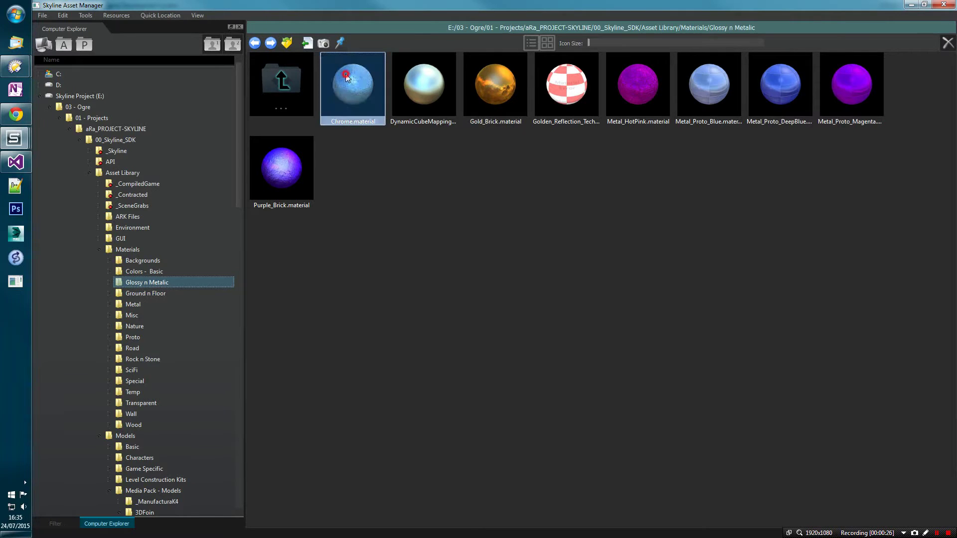
pyautogui.click(352, 120)
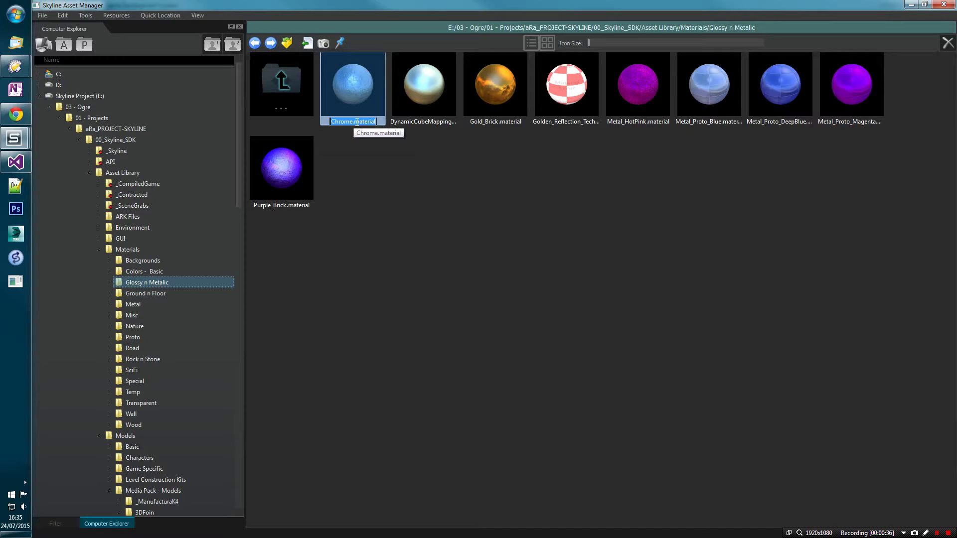
pyautogui.doubleClick(355, 92)
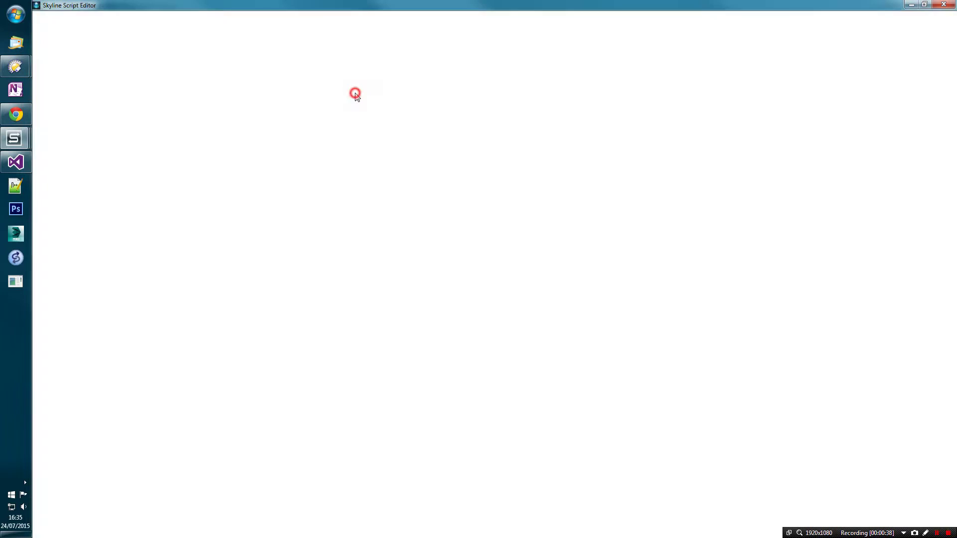
# Review Chrome.material's code from the Chrome name on line 6 to Chrome_deferred, then close it.
pyautogui.doubleClick(261, 95)
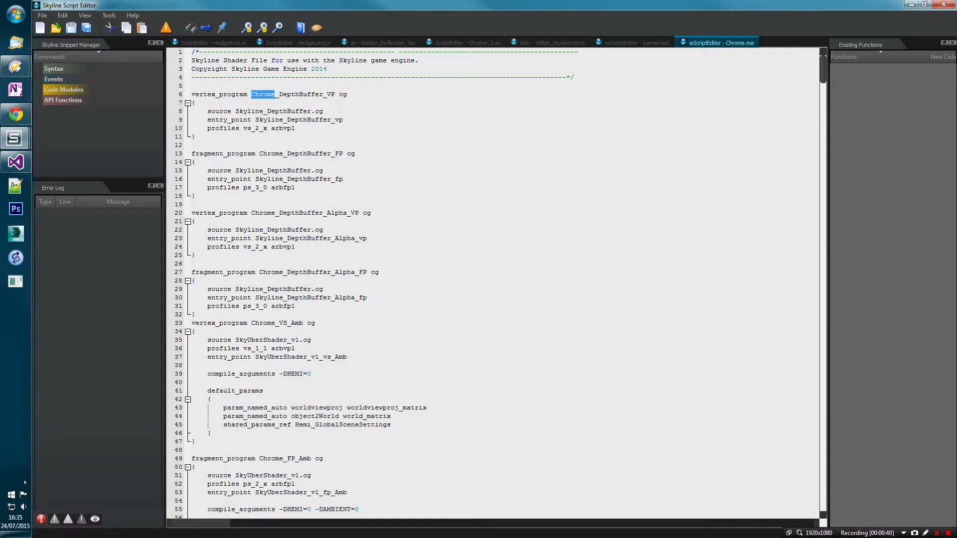
pyautogui.scroll(-20, 493, 284)
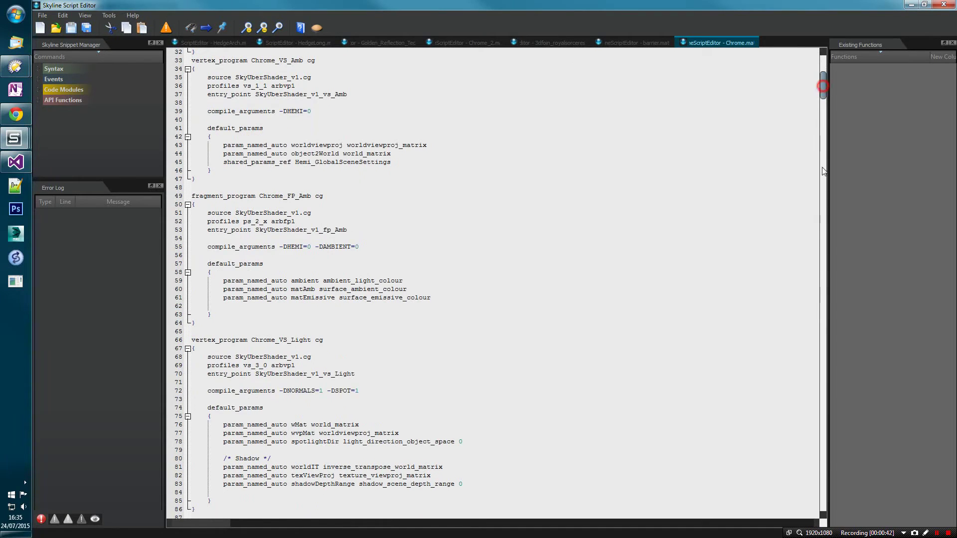
pyautogui.scroll(-6, 242, 320)
pyautogui.click(305, 357)
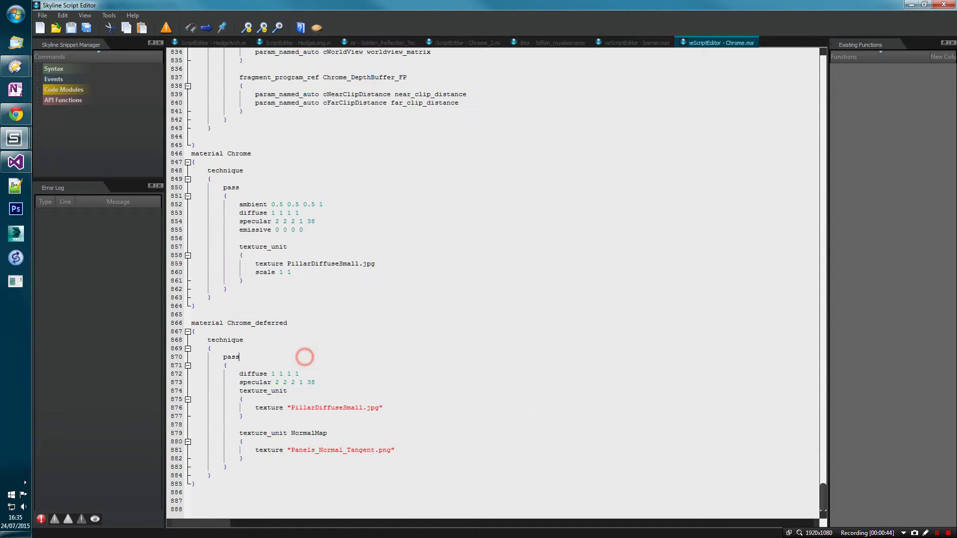
pyautogui.click(943, 5)
# Select Chrome.material in the asset list and begin renaming it.
pyautogui.click(573, 221)
pyautogui.click(379, 103)
pyautogui.click(352, 121)
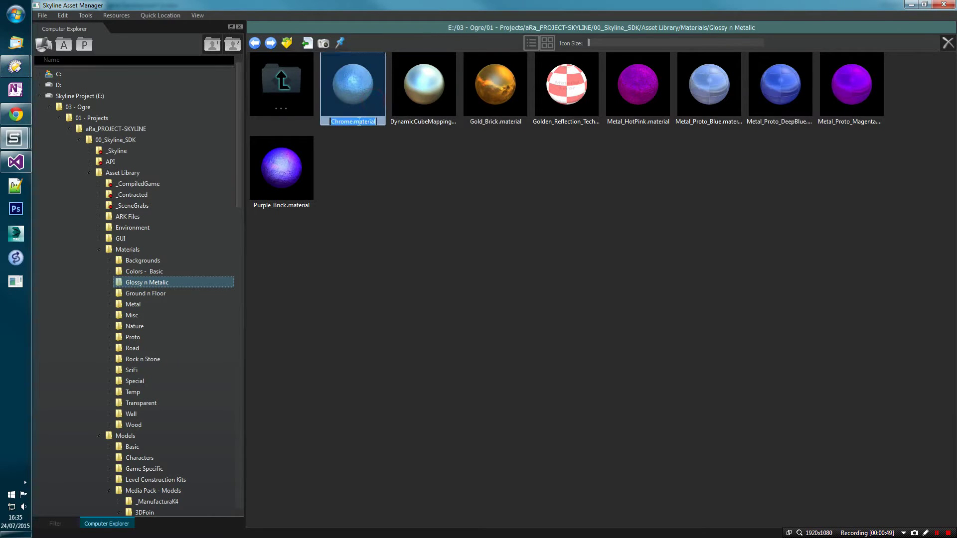
# Rename Chrome.material to Chrome_2.material and open it to check the Chrome_2 program names.
pyautogui.write('_')
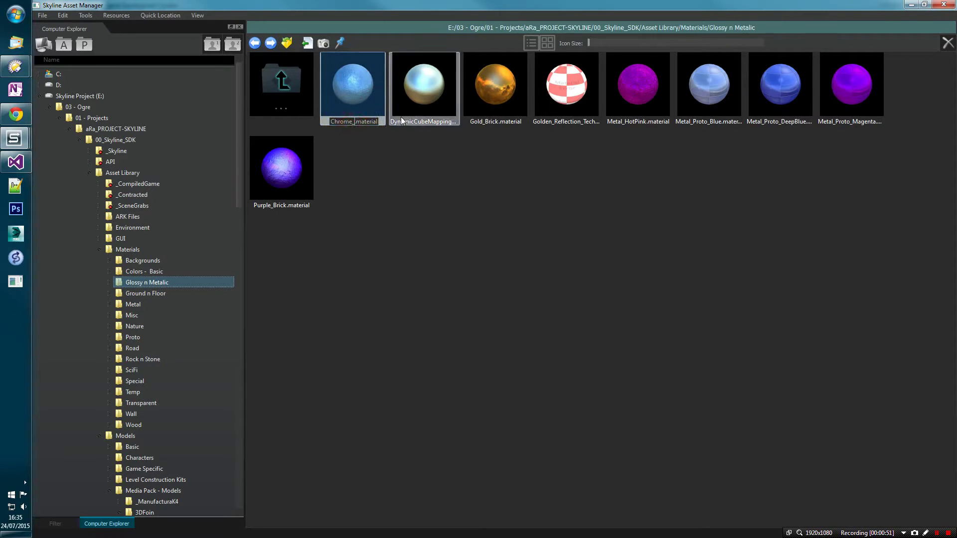
pyautogui.write('2')
pyautogui.press('Return')
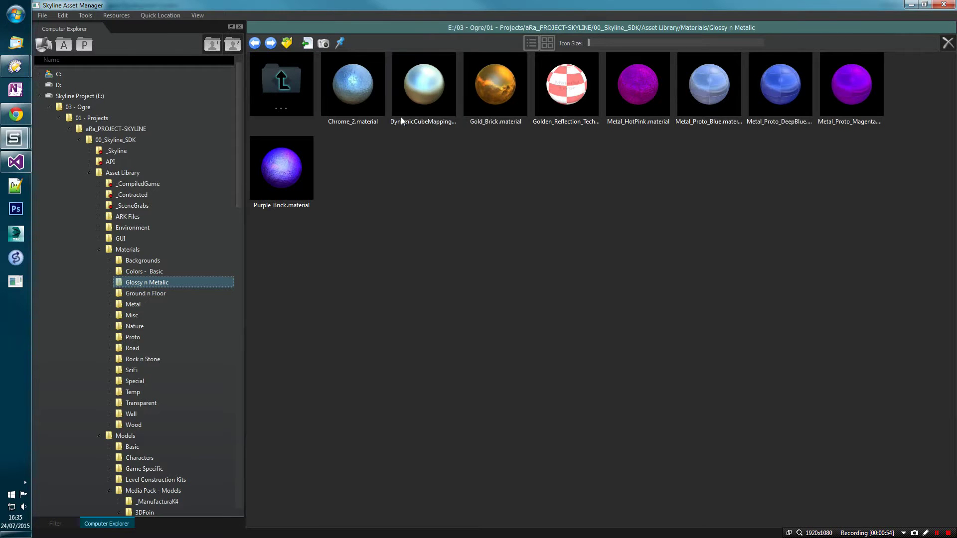
pyautogui.doubleClick(350, 109)
pyautogui.moveTo(283, 94); pyautogui.dragTo(251, 94)
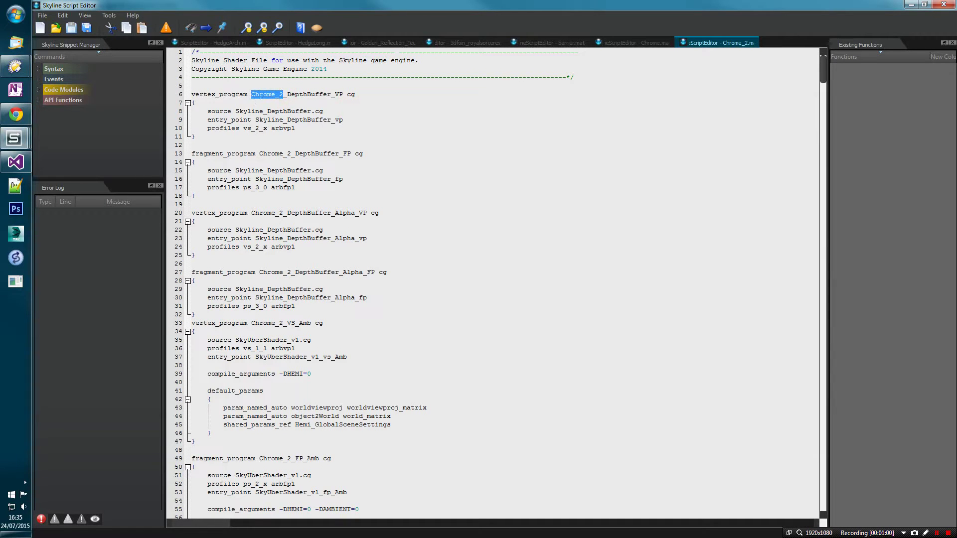
# Close the Chrome_2.material script and deselect its tile in Asset Manager.
pyautogui.click(944, 5)
pyautogui.click(497, 180)
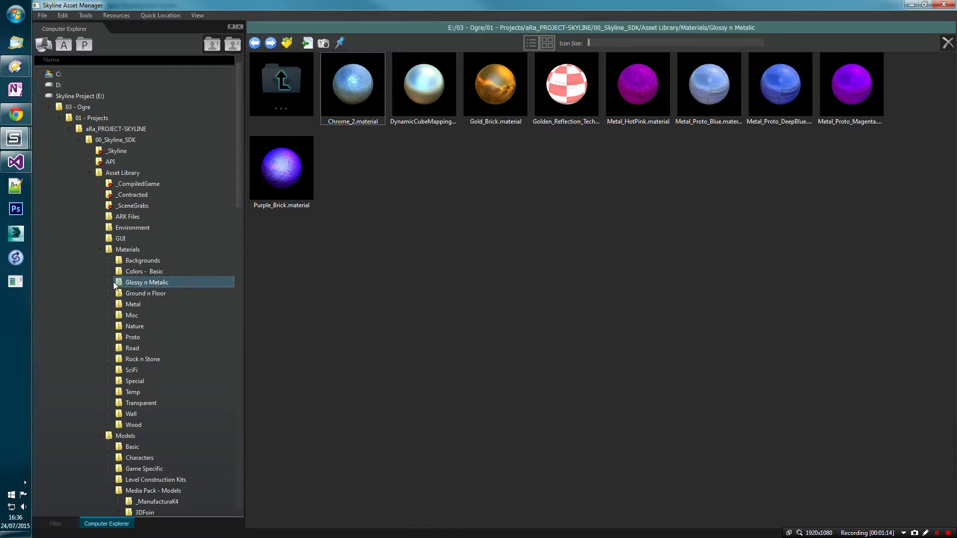
# Open the Models/Media Pack - Models/3DFoin/RoyalSorceress folder, confirming the resource request.
pyautogui.scroll(-5, 154, 229)
pyautogui.click(183, 370)
pyautogui.click(551, 293)
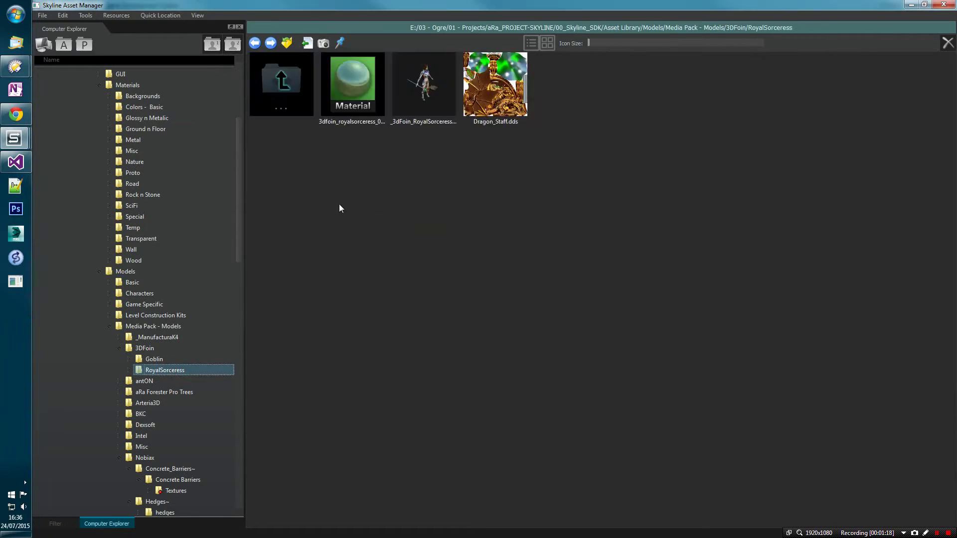
# Inspect the RoyalSorceress material, model, Dragon_Staff.dds, RoyalSorceress.dds and RoyalSorceress_Hair.dds files.
pyautogui.click(353, 85)
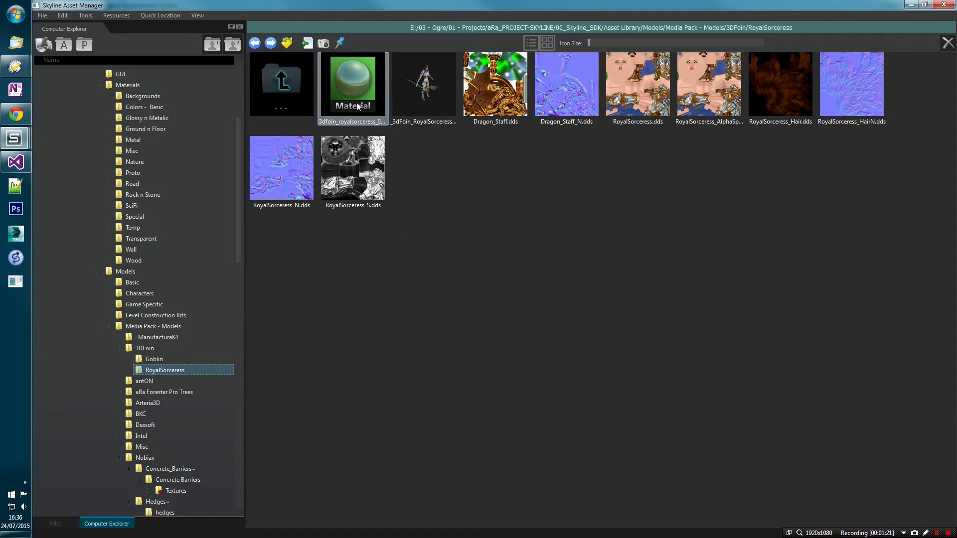
pyautogui.click(427, 95)
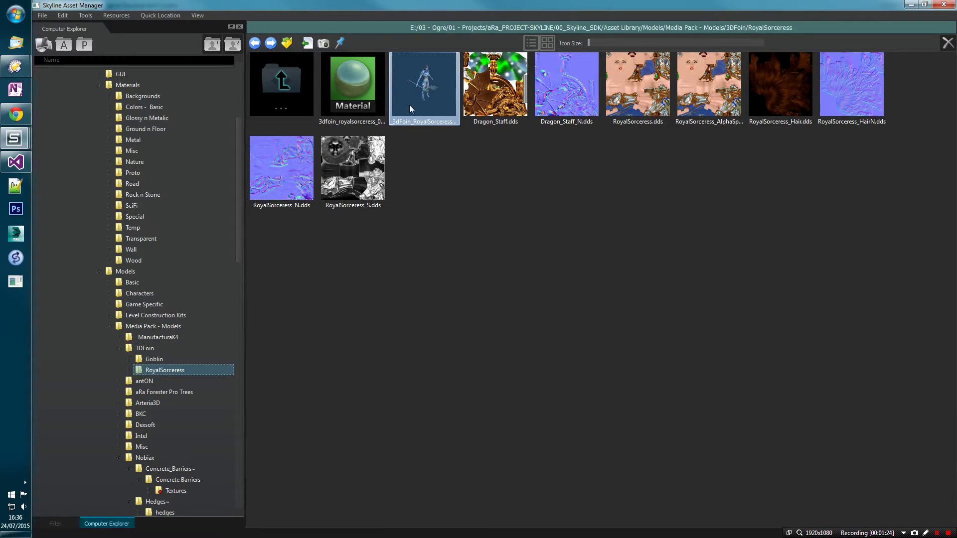
pyautogui.click(515, 106)
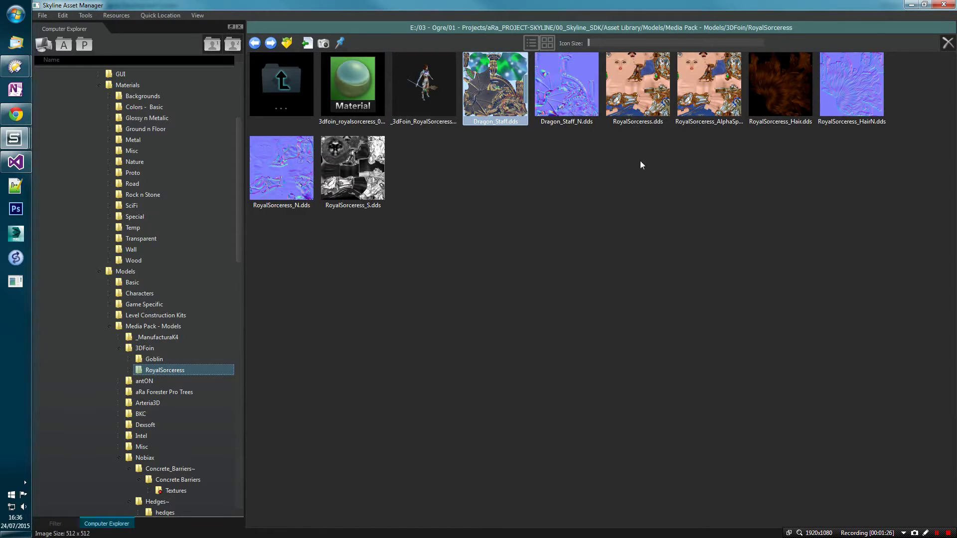
pyautogui.click(634, 105)
pyautogui.click(788, 85)
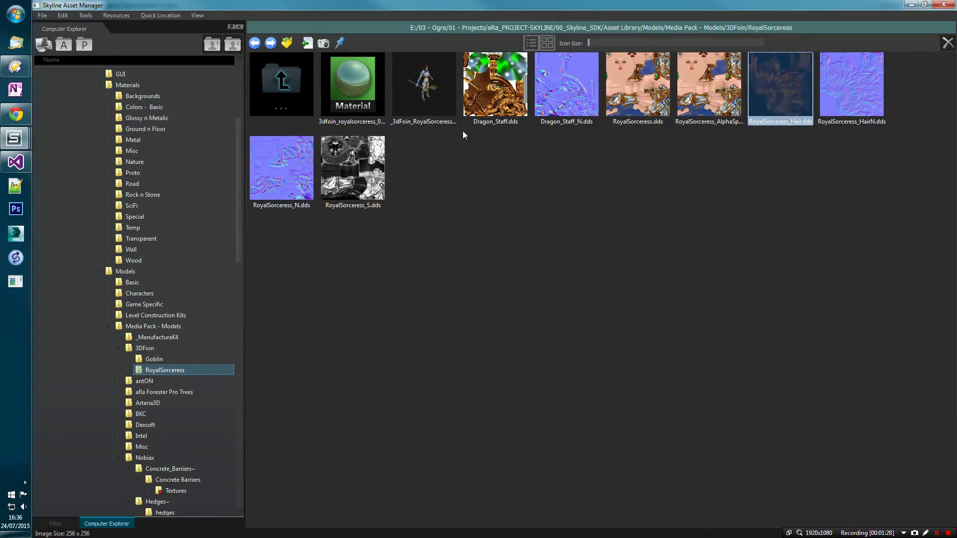
# Open the RoyalSorceress material script and locate the _3dFoin_RoyalSorceress_00_Staff material.
pyautogui.doubleClick(363, 94)
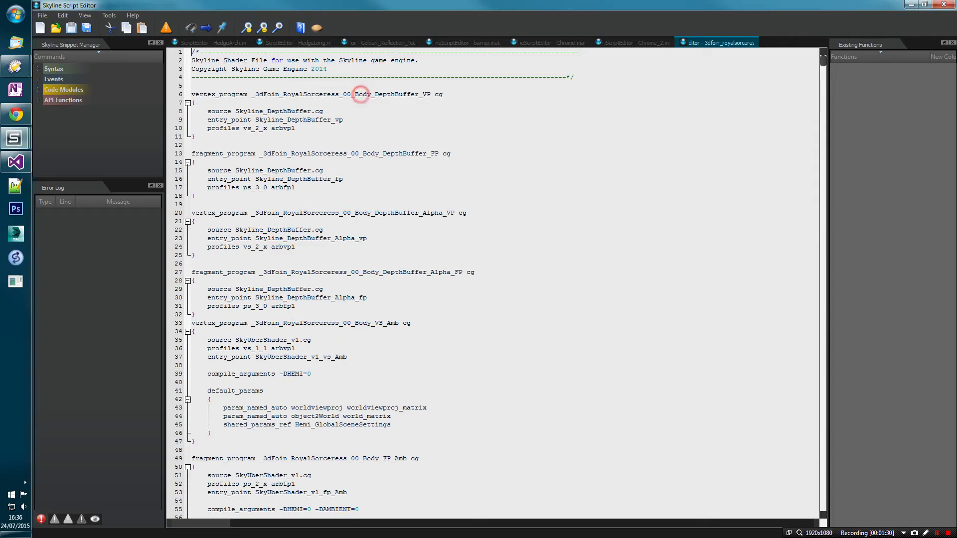
pyautogui.moveTo(825, 78)
pyautogui.mouseDown()
pyautogui.moveTo(843, 511)
pyautogui.moveTo(823, 441)
pyautogui.moveTo(823, 81)
pyautogui.mouseUp()
pyautogui.doubleClick(344, 408)
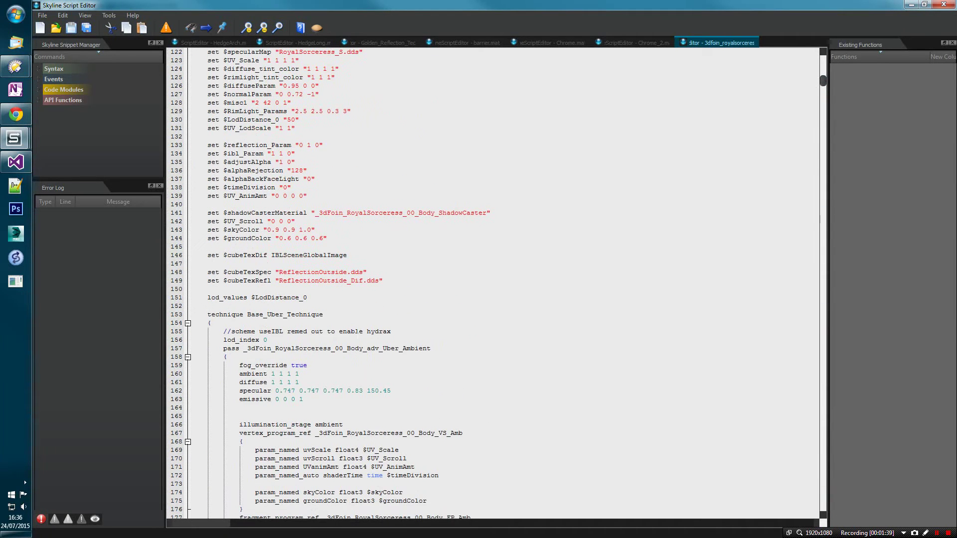
# Locate the _3dFoin_RoyalSorceress_00_Body_adv and _Hair_adv material definitions in the script.
pyautogui.scroll(6, 307, 314)
pyautogui.doubleClick(341, 145)
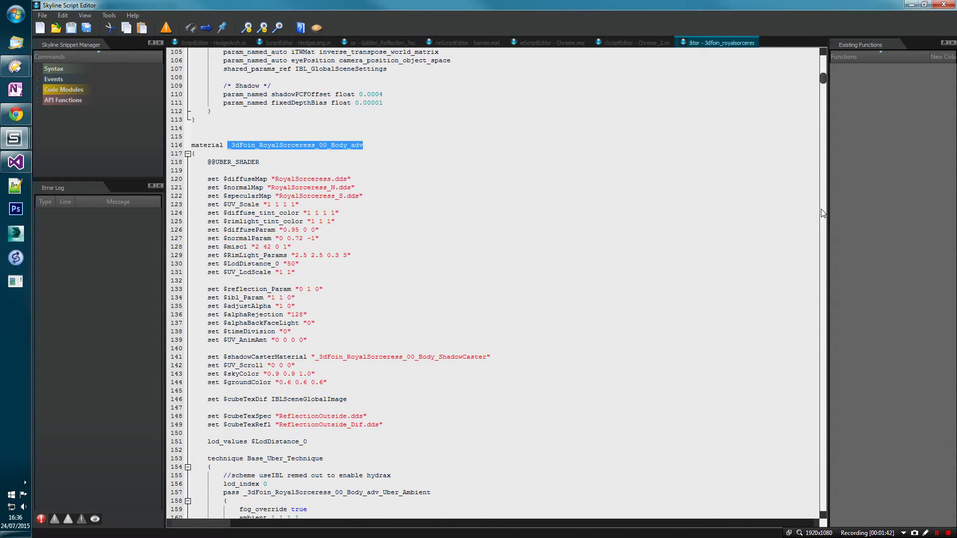
pyautogui.moveTo(822, 74); pyautogui.dragTo(823, 269)
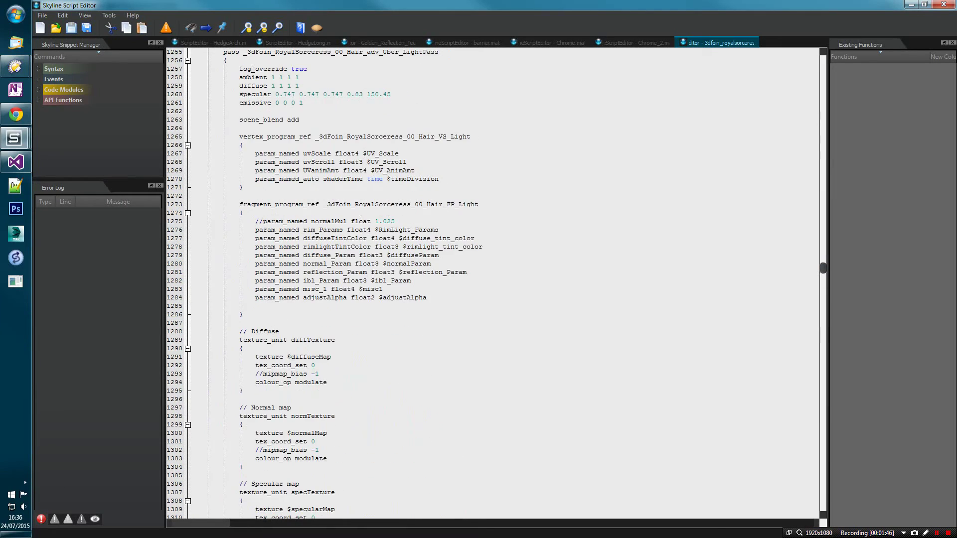
pyautogui.scroll(20, 330, 194)
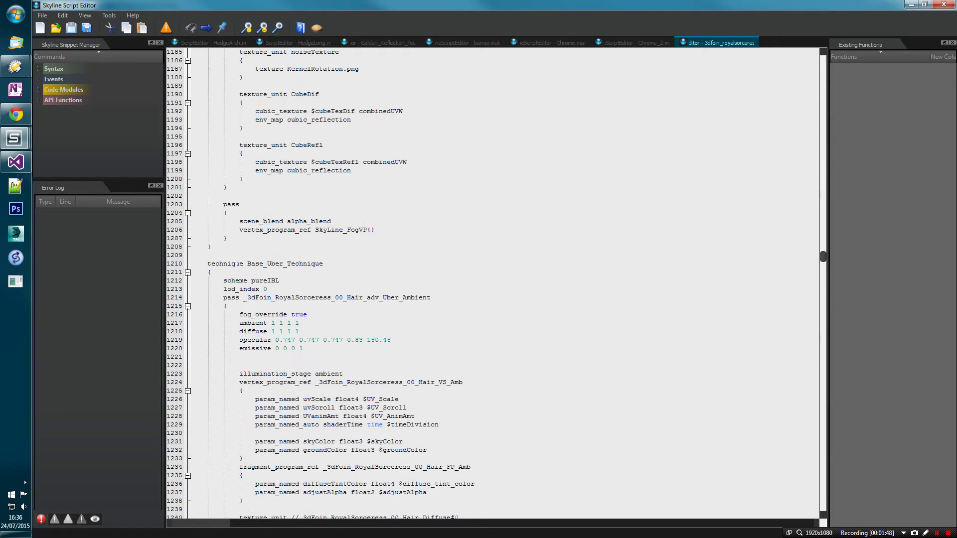
pyautogui.scroll(20, 493, 284)
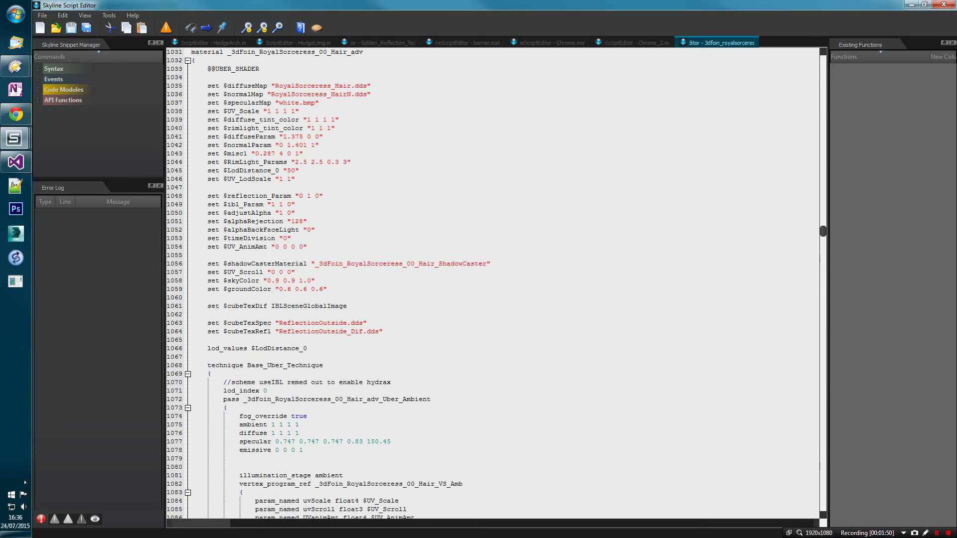
pyautogui.scroll(2, 367, 150)
pyautogui.moveTo(368, 103); pyautogui.dragTo(258, 103)
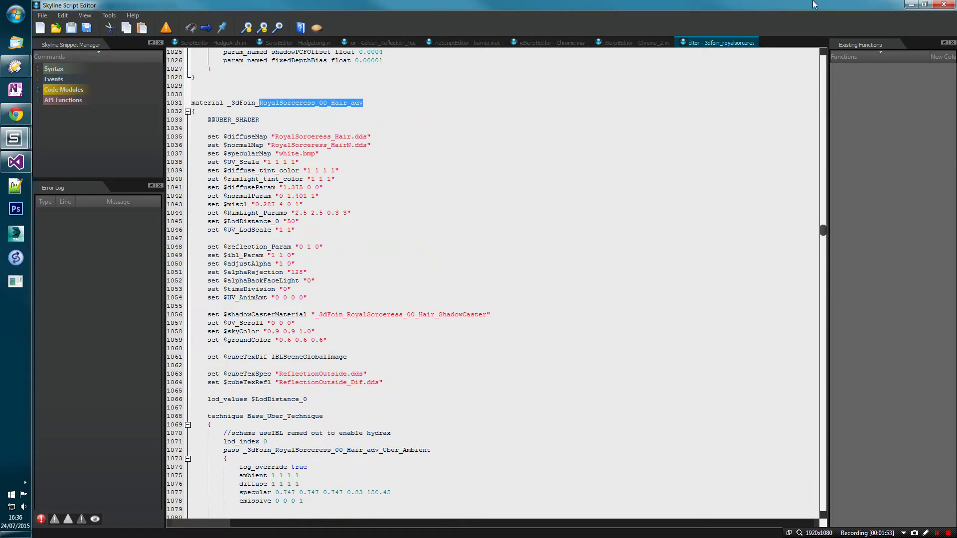
# Close the script and rename the sorceress material file with a 2_ prefix.
pyautogui.click(947, 5)
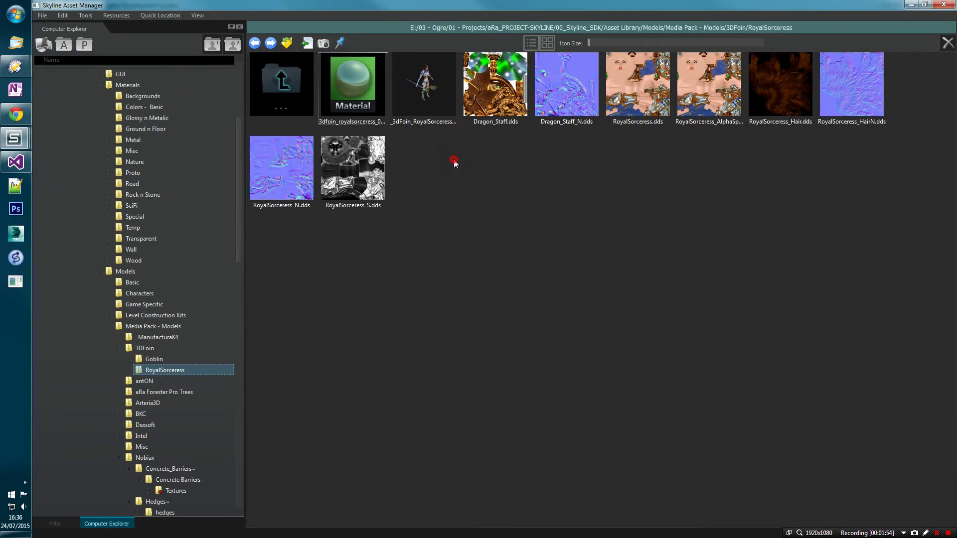
pyautogui.click(342, 124)
pyautogui.click(321, 121)
pyautogui.click(320, 122)
pyautogui.write('2')
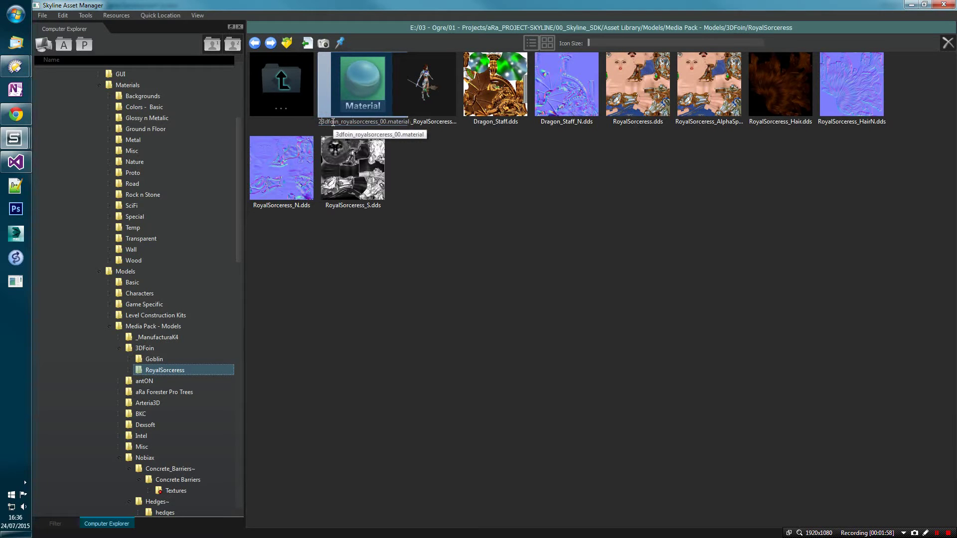
pyautogui.write('_')
pyautogui.press('Return')
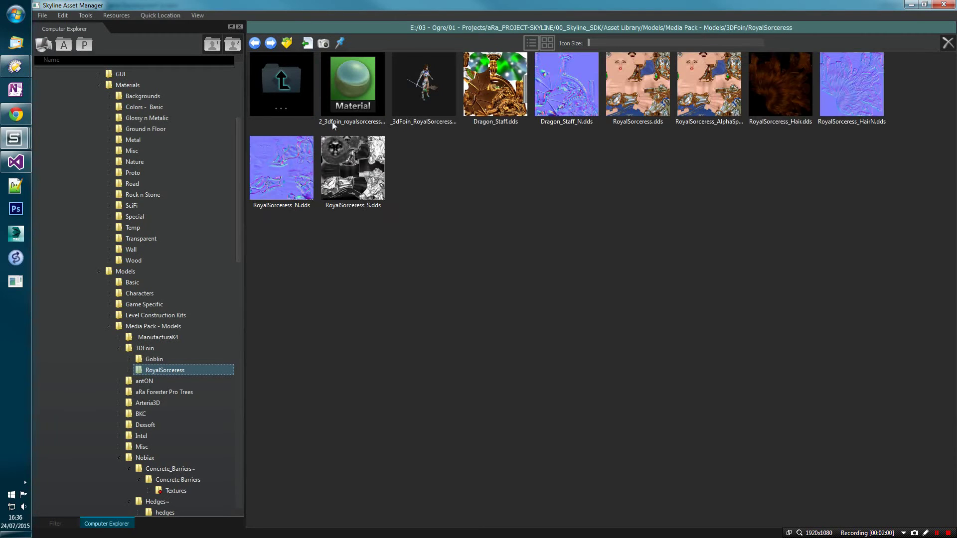
# Restore the material file's name to 3dfoin_royalsorceress_00.material.
pyautogui.click(332, 122)
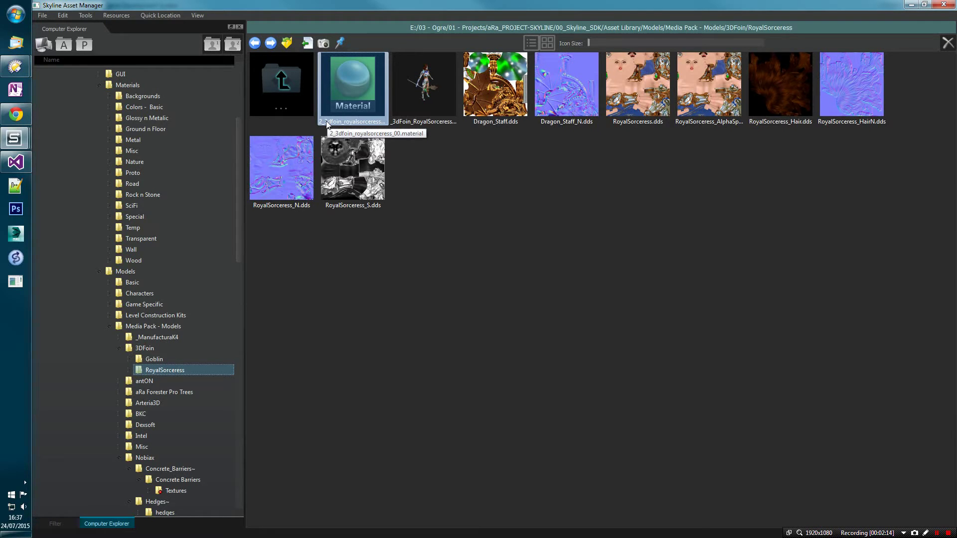
pyautogui.click(327, 124)
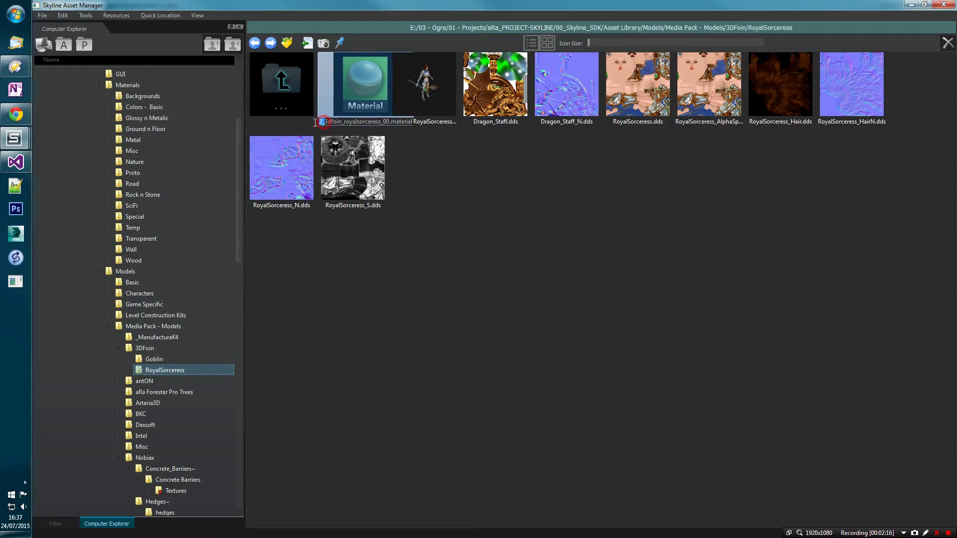
pyautogui.press('Return')
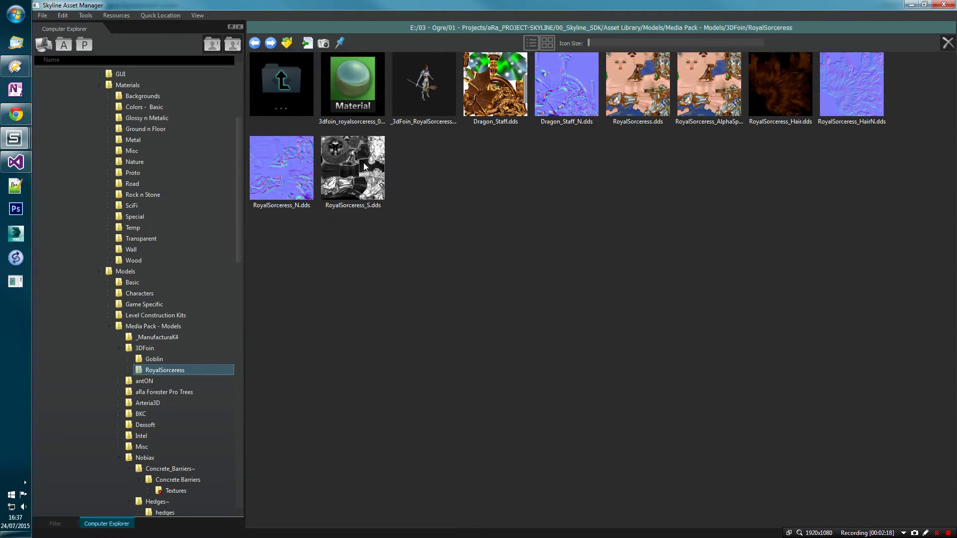
pyautogui.click(356, 108)
# Convert the sorceress material to single files, one per material.
pyautogui.rightClick(355, 106)
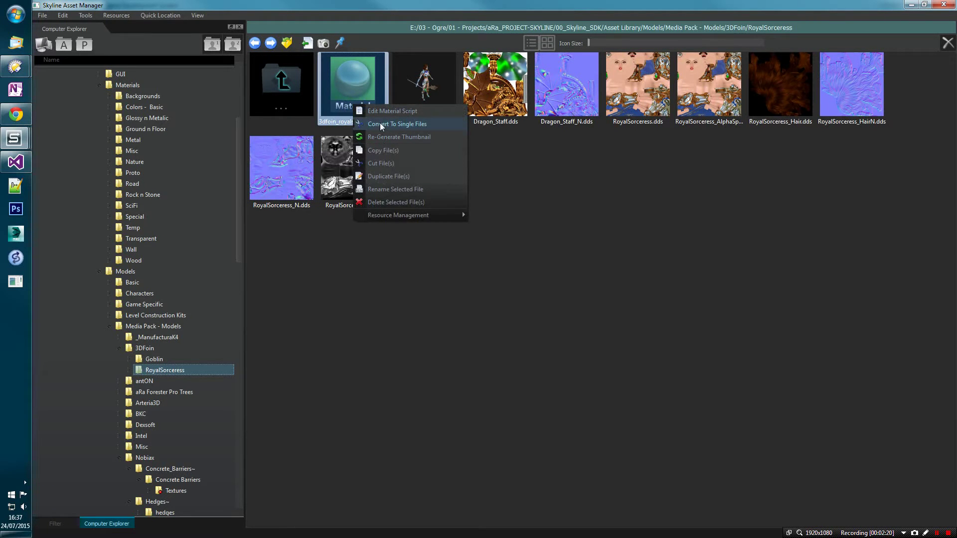
pyautogui.click(380, 124)
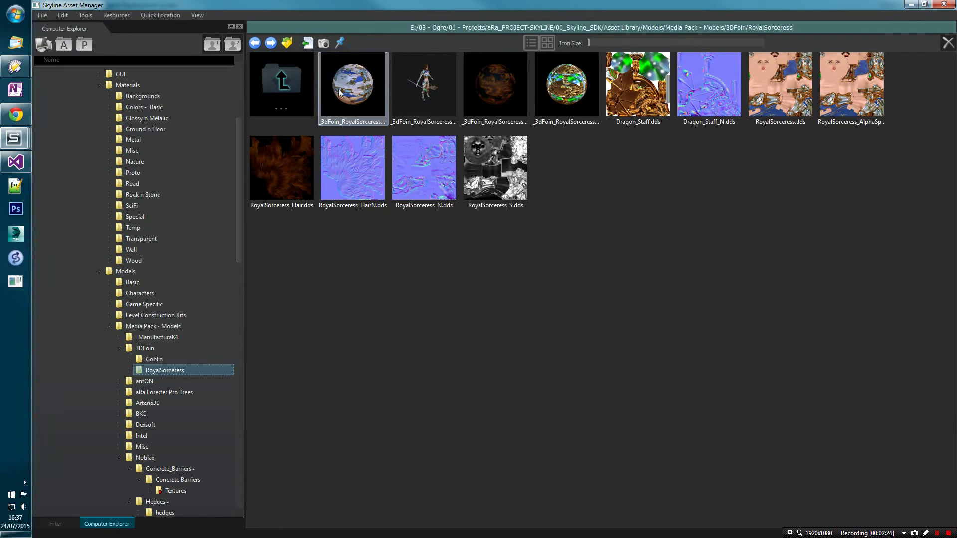
pyautogui.click(495, 90)
pyautogui.click(562, 105)
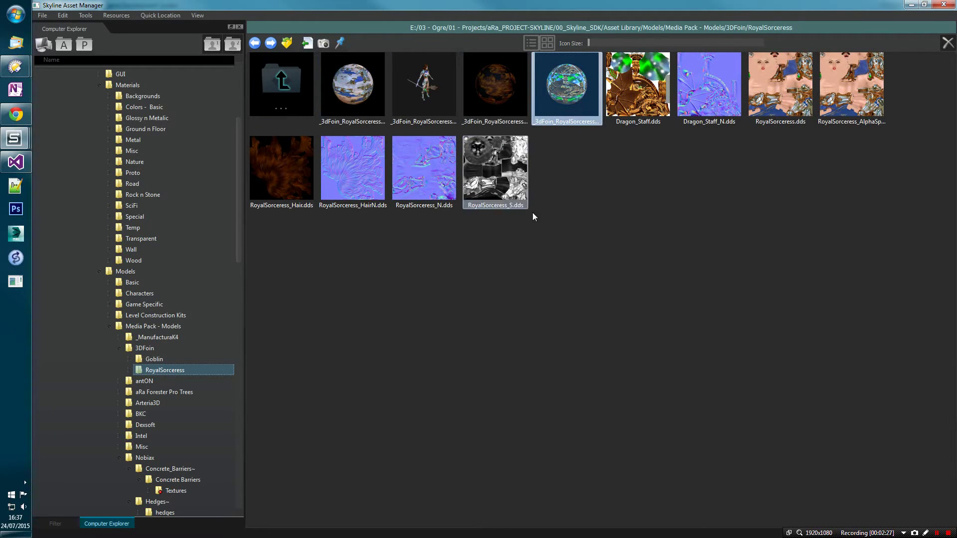
# Rename the Body and Hair files to RoyalSorceress_00_Body and RoyalSorceress_00_Hair, dropping _3dFoin_.
pyautogui.click(335, 108)
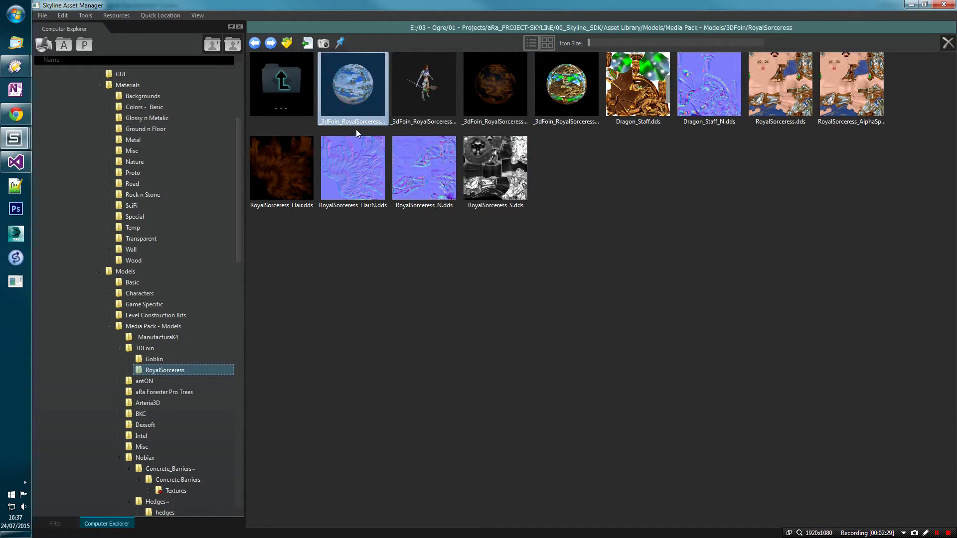
pyautogui.click(344, 122)
pyautogui.click(344, 122)
pyautogui.press('BackSpace')
pyautogui.press('BackSpace')
pyautogui.press('BackSpace')
pyautogui.press('BackSpace')
pyautogui.press('BackSpace')
pyautogui.press('BackSpace')
pyautogui.press('BackSpace')
pyautogui.press('BackSpace')
pyautogui.press('Return')
pyautogui.click(424, 94)
pyautogui.click(424, 122)
pyautogui.moveTo(391, 121); pyautogui.dragTo(345, 132)
pyautogui.press('BackSpace')
pyautogui.press('Return')
# Rename the Staff file to RoyalSorceress_00_Staff by removing its _3dFoin_ prefix.
pyautogui.click(429, 105)
pyautogui.click(412, 123)
pyautogui.press('BackSpace')
pyautogui.press('Return')
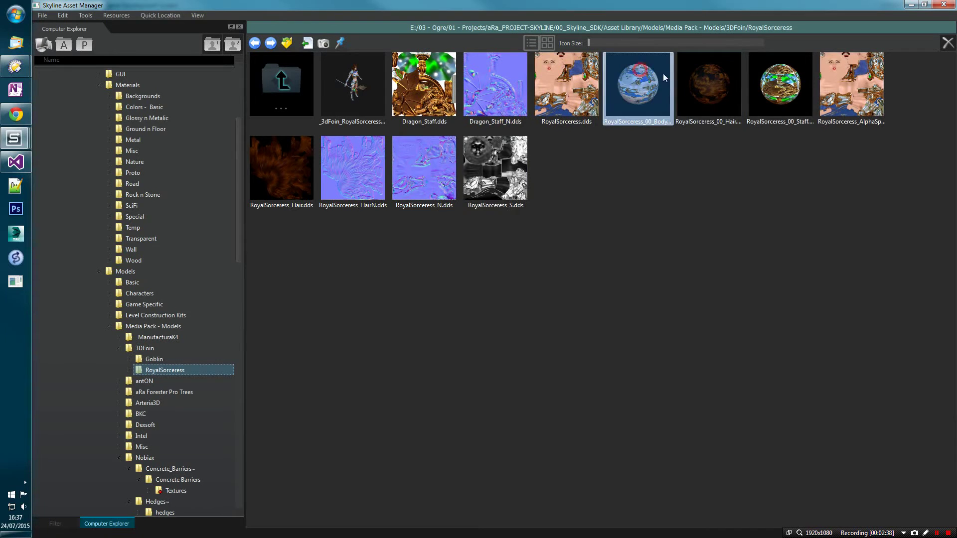
# Check that the Body, Hair and Staff scripts define matching material names on line 1.
pyautogui.doubleClick(636, 86)
pyautogui.moveTo(295, 51); pyautogui.dragTo(234, 51)
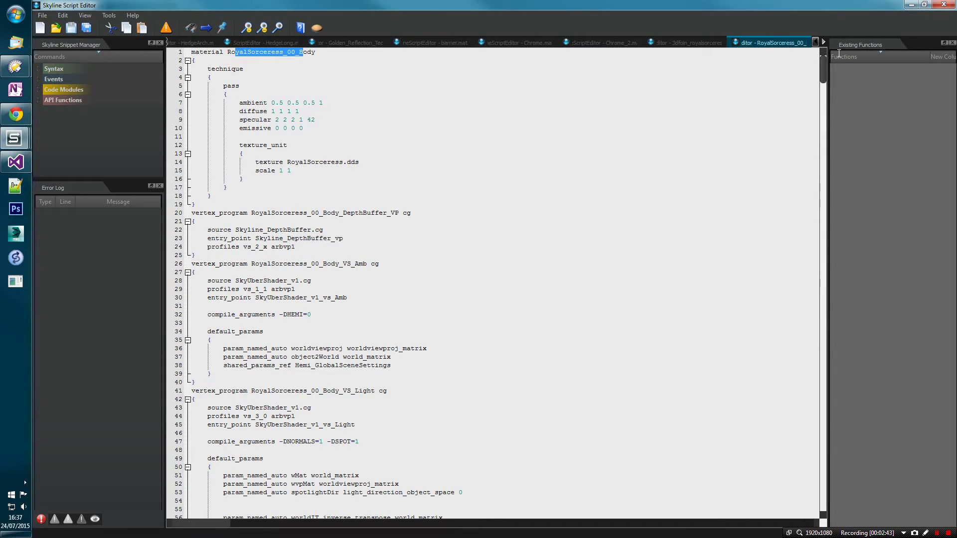
pyautogui.click(943, 4)
pyautogui.doubleClick(709, 89)
pyautogui.moveTo(283, 52); pyautogui.dragTo(315, 52)
pyautogui.click(943, 4)
pyautogui.doubleClick(766, 95)
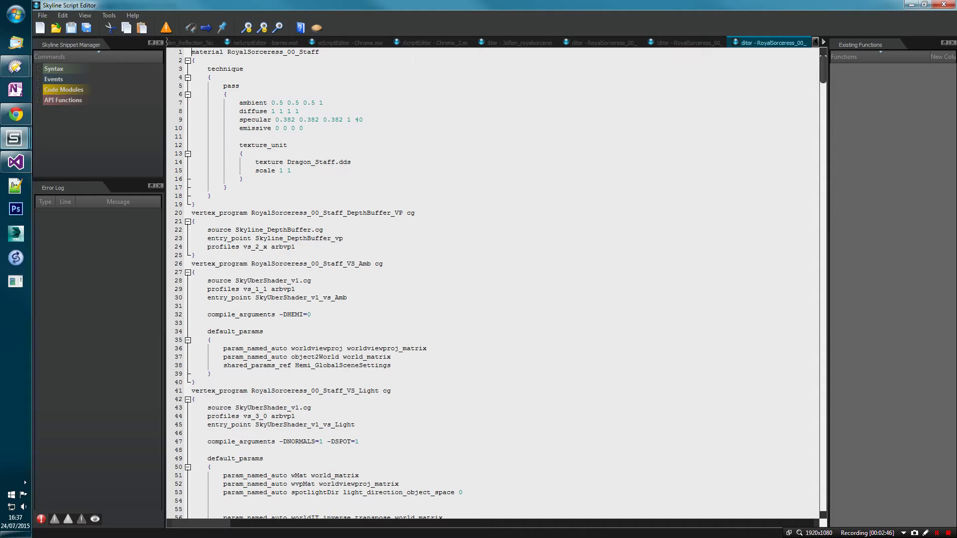
pyautogui.click(944, 5)
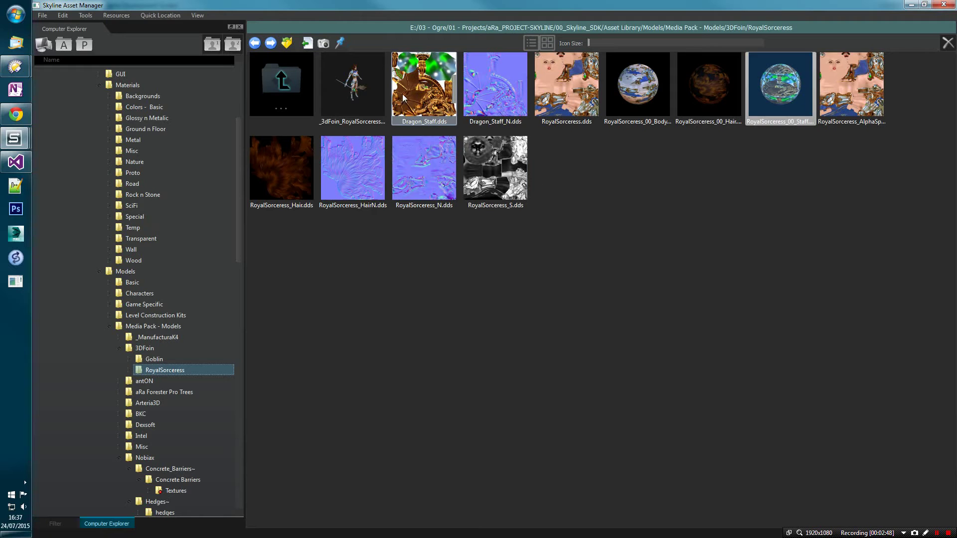
# Select the sorceress model, close Asset Manager and request to quit Skyline.
pyautogui.click(329, 82)
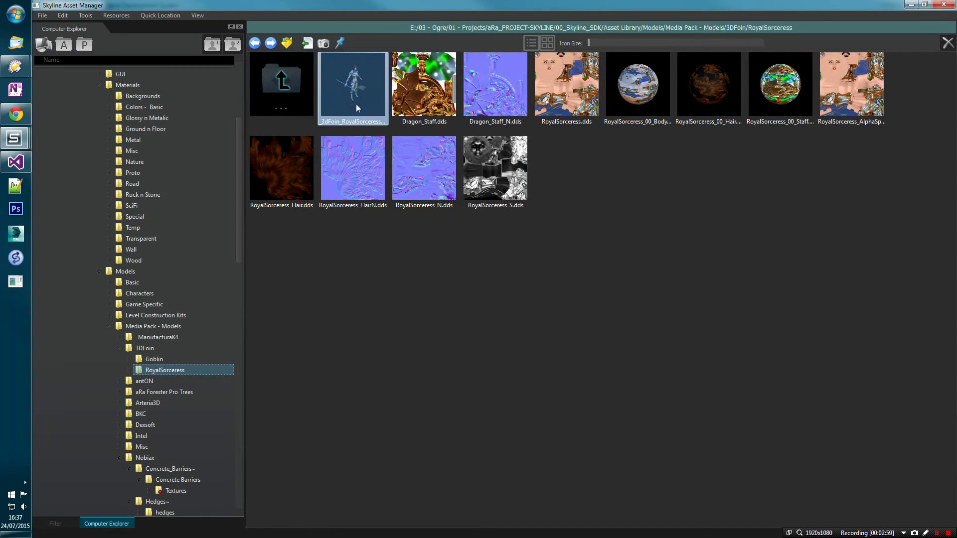
pyautogui.click(944, 4)
pyautogui.click(944, 4)
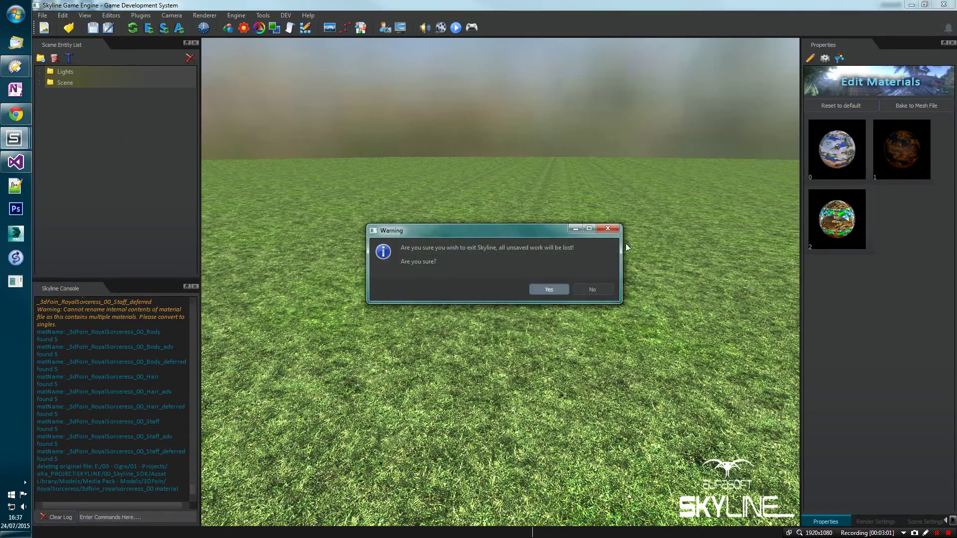
# Confirm quitting Skyline and minimize Visual Studio while the engine restarts.
pyautogui.press('Return')
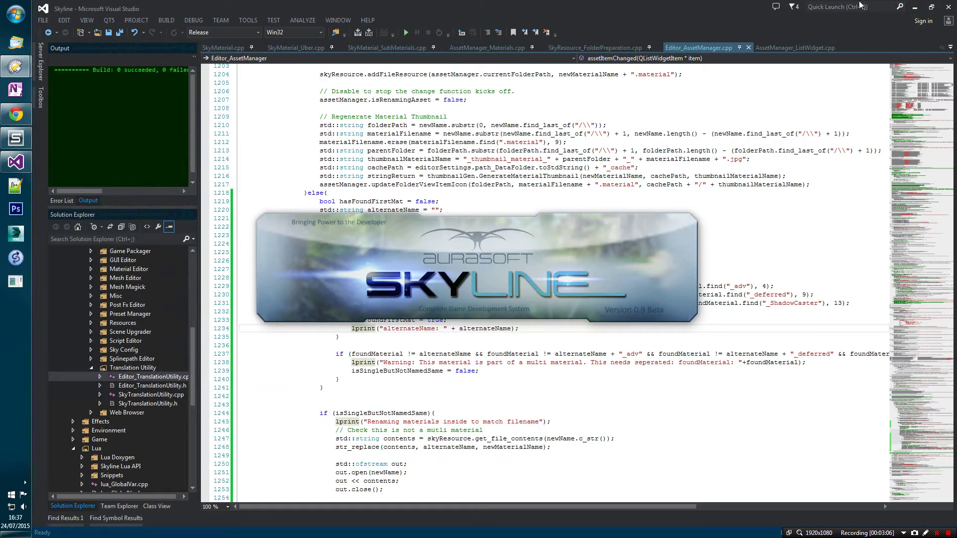
pyautogui.click(915, 7)
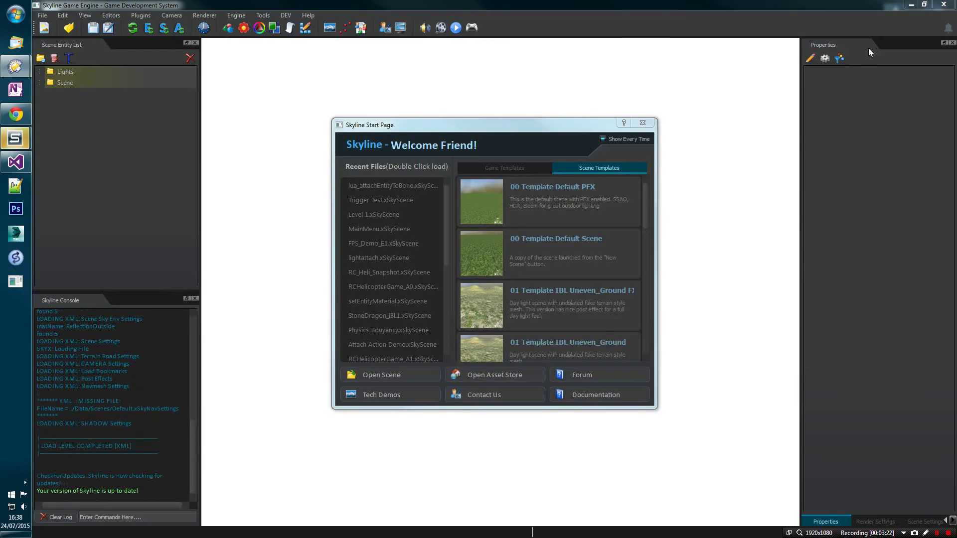
# Open the Asset Manager from the scene and regenerate the sorceress model's thumbnail.
pyautogui.click(642, 122)
pyautogui.rightClick(330, 257)
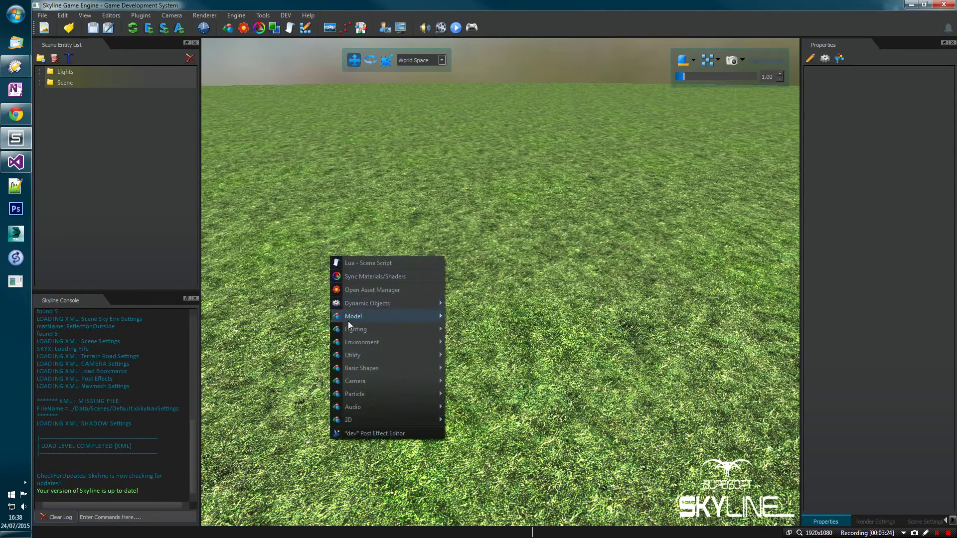
pyautogui.click(385, 290)
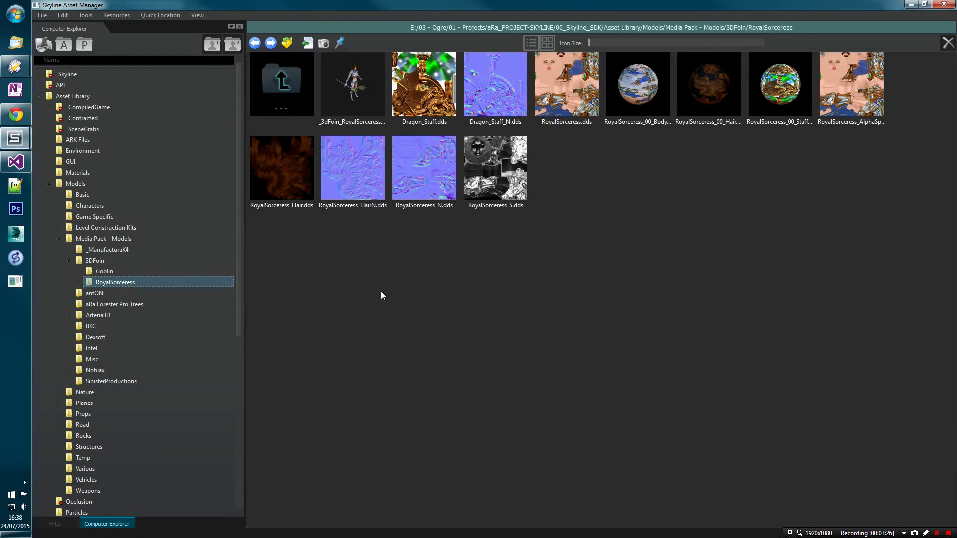
pyautogui.rightClick(338, 91)
pyautogui.click(352, 109)
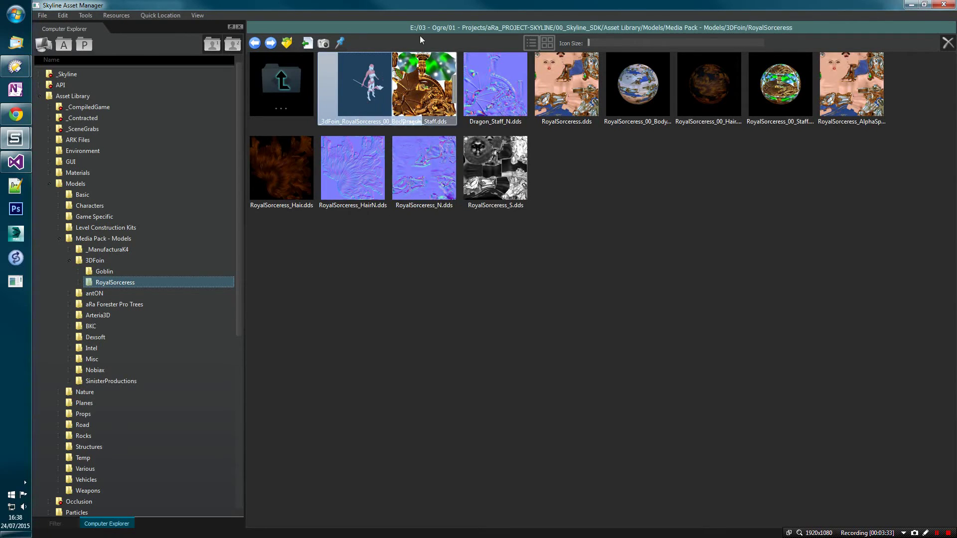
# Place the Royal Sorceress model into the scene and show its material slots.
pyautogui.doubleClick(455, 6)
pyautogui.moveTo(453, 76); pyautogui.dragTo(486, 343)
pyautogui.moveTo(439, 414); pyautogui.dragTo(417, 193)
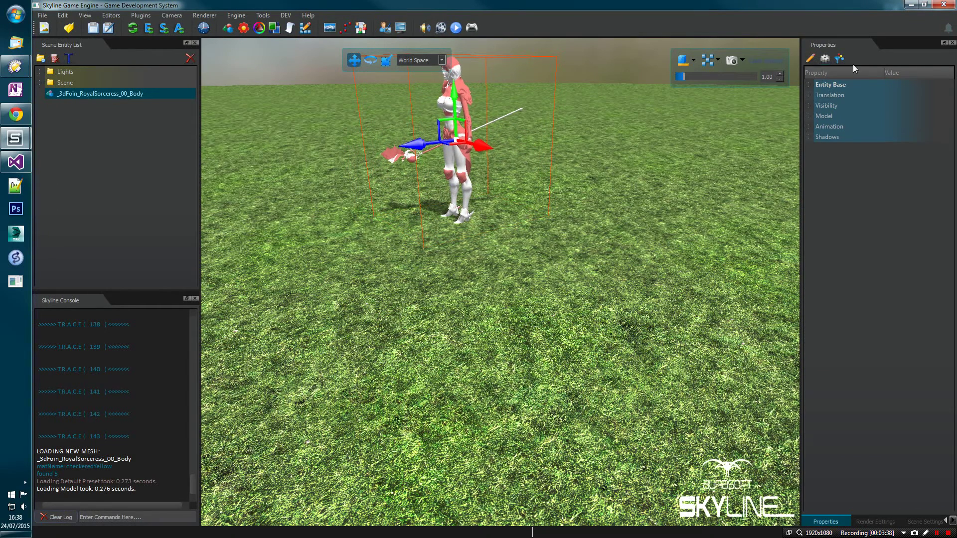
pyautogui.click(840, 58)
# Apply the Body, Hair and Staff materials to slots 0, 1 and 2.
pyautogui.click(10, 141)
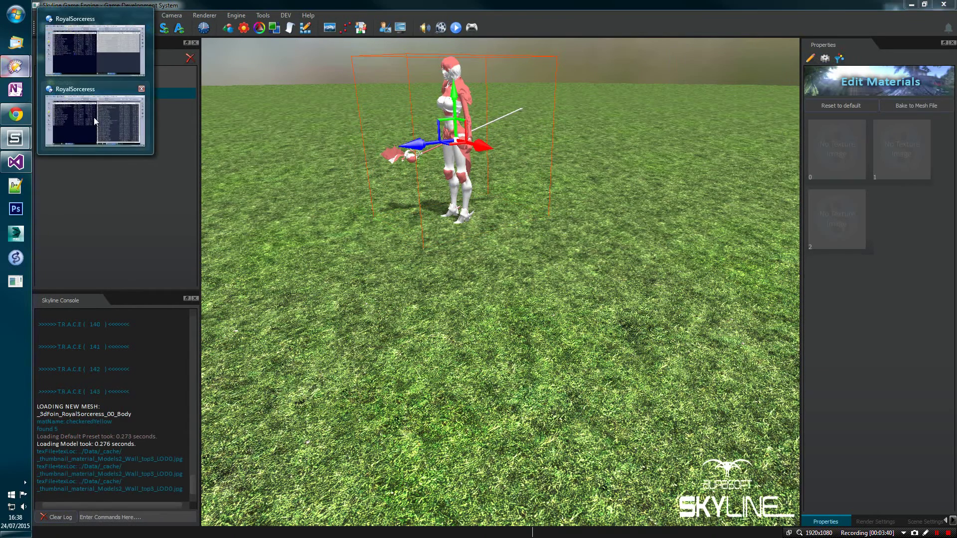
pyautogui.click(95, 120)
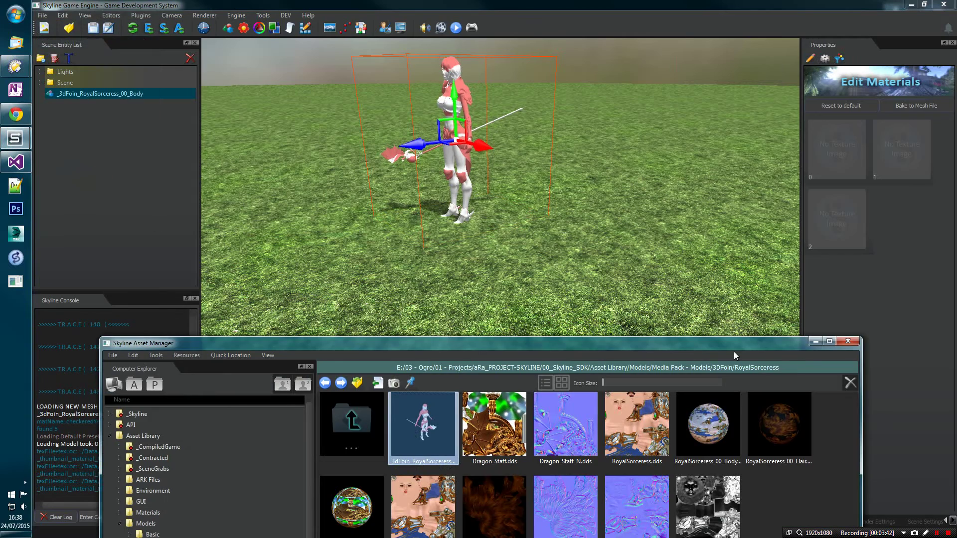
pyautogui.moveTo(746, 345); pyautogui.dragTo(647, 267)
pyautogui.moveTo(603, 357); pyautogui.dragTo(827, 171)
pyautogui.moveTo(673, 358); pyautogui.dragTo(863, 128)
pyautogui.moveTo(247, 424); pyautogui.dragTo(838, 220)
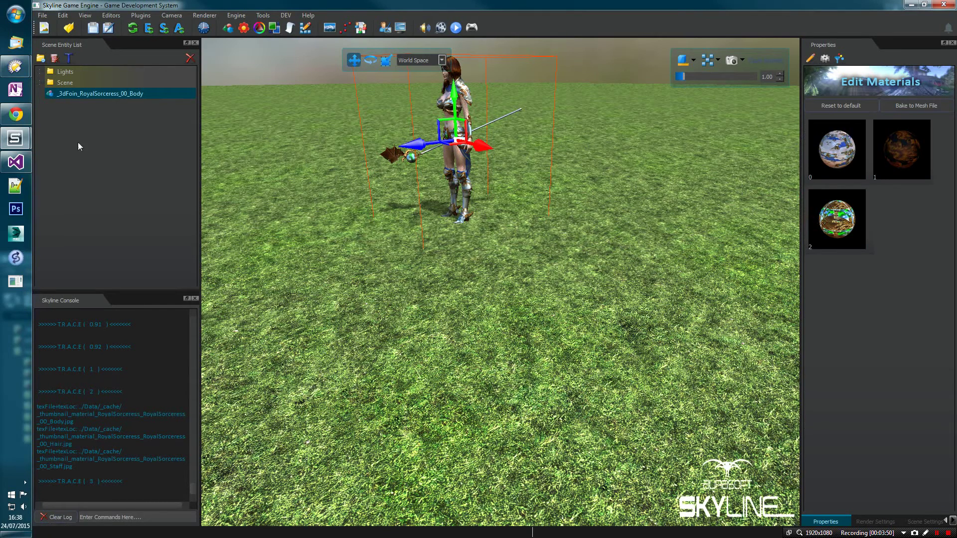
# Bake the applied materials into the sorceress mesh file, confirming the warning.
pyautogui.moveTo(15, 138)
pyautogui.click(63, 198)
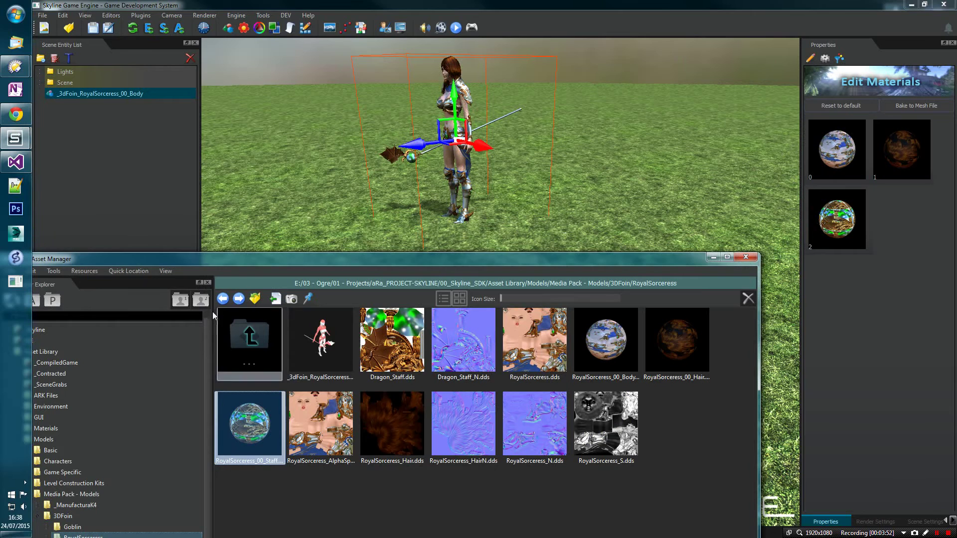
pyautogui.click(918, 105)
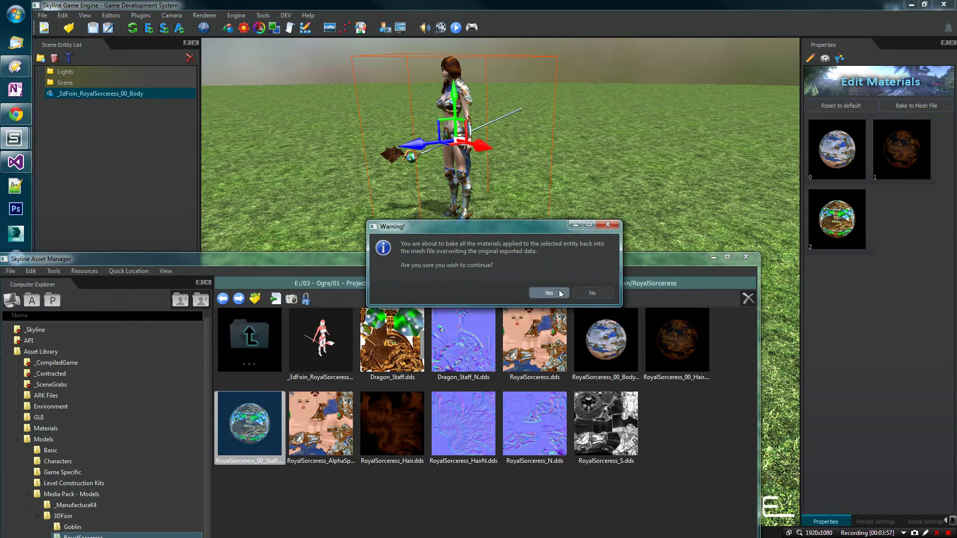
pyautogui.click(558, 294)
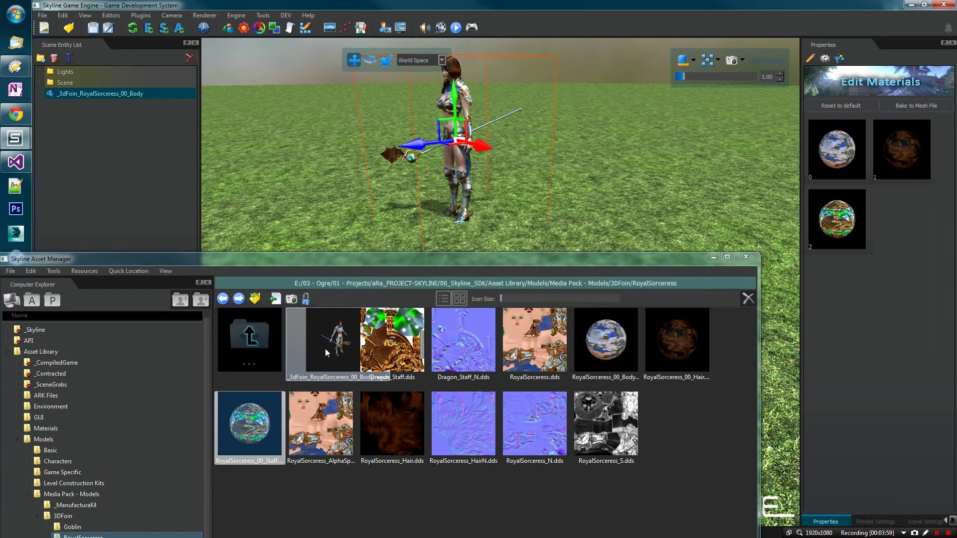
# Select the Royal Sorceress character and delete it from the scene.
pyautogui.click(343, 364)
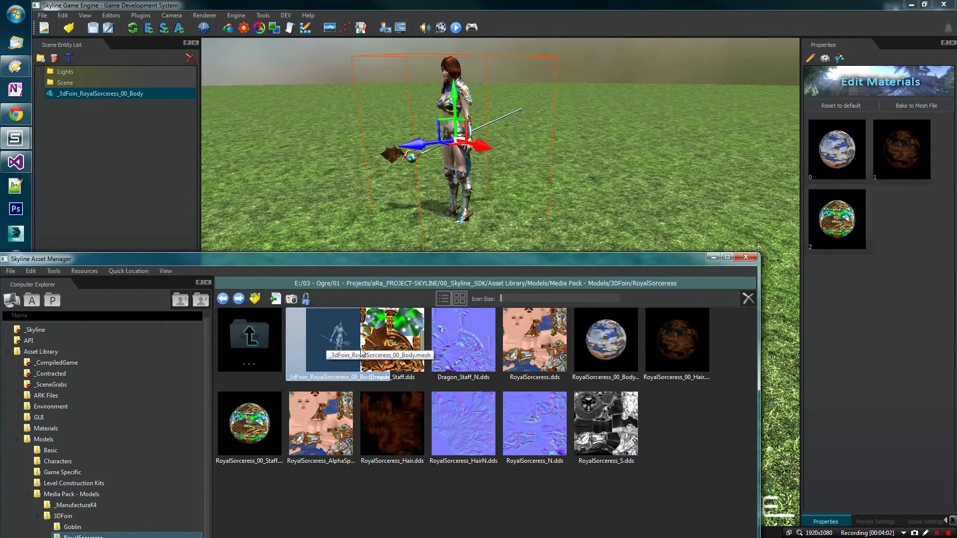
pyautogui.click(606, 342)
pyautogui.keyDown('ctrl'); pyautogui.click(677, 322); pyautogui.keyUp('ctrl')
pyautogui.click(677, 321)
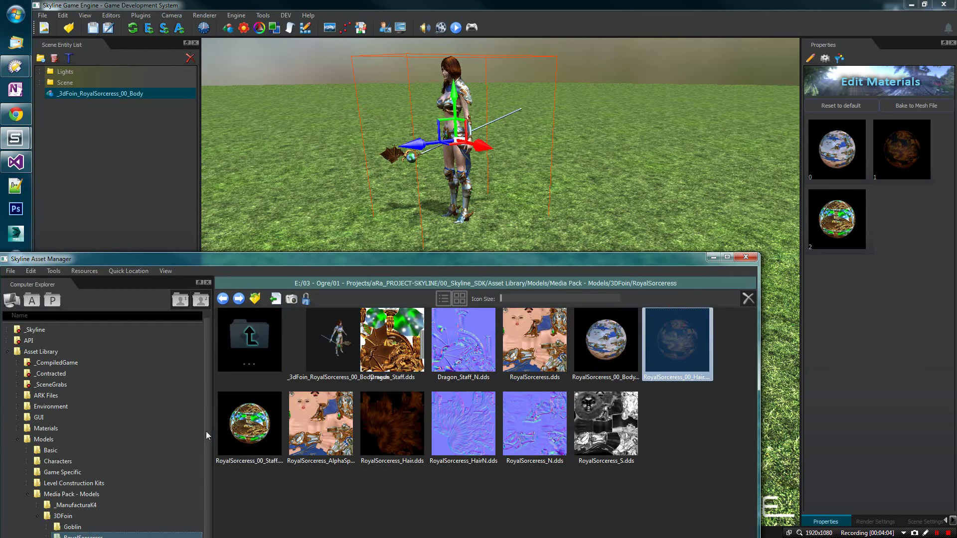
pyautogui.click(249, 424)
pyautogui.moveTo(382, 259); pyautogui.dragTo(502, 251)
pyautogui.press('Delete')
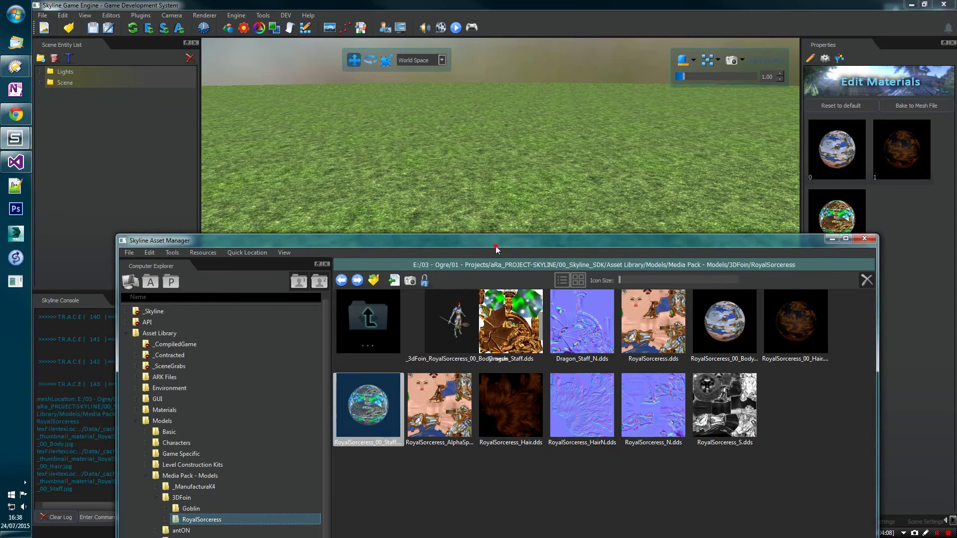
# Maximize the Asset Manager and browse to Nobiax > Concrete_Barriers~ > Concrete Barriers.
pyautogui.doubleClick(485, 240)
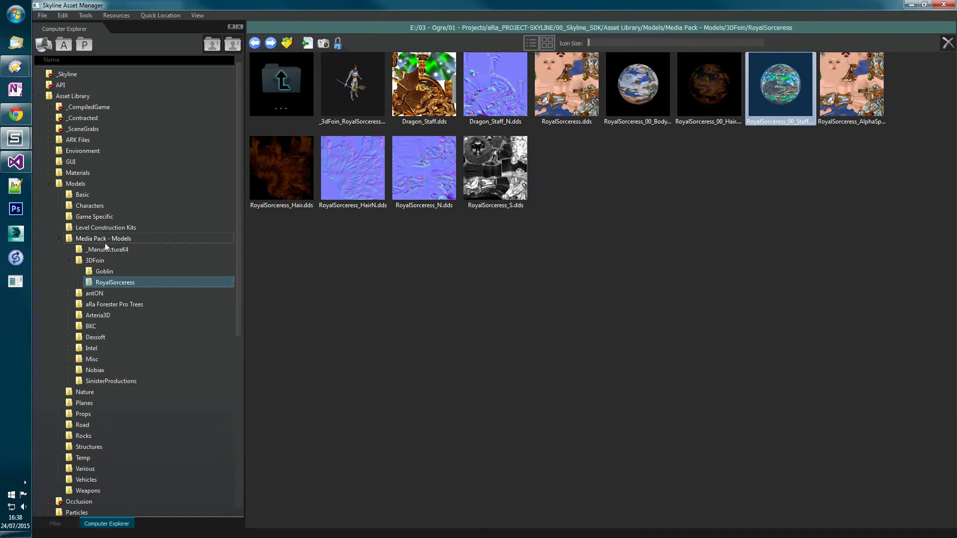
pyautogui.click(69, 260)
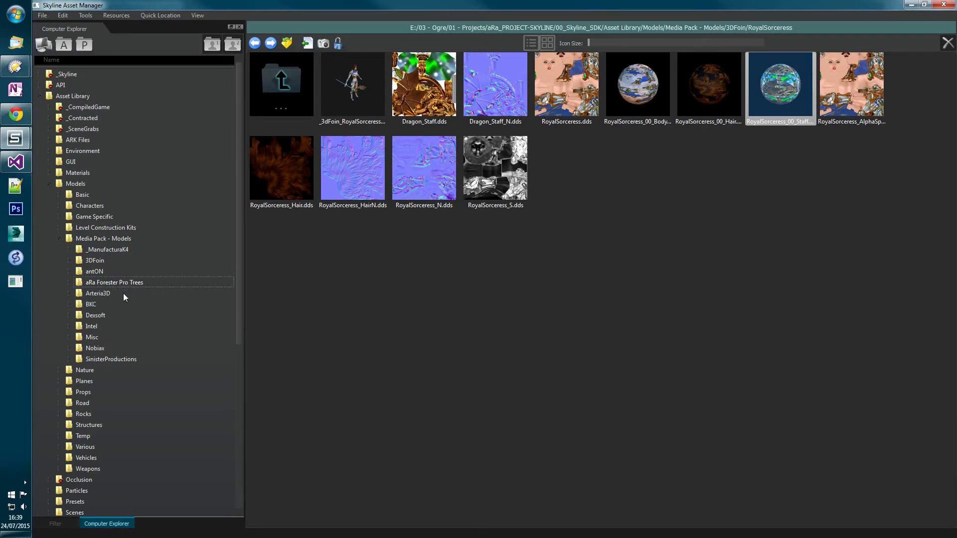
pyautogui.scroll(-3, 118, 333)
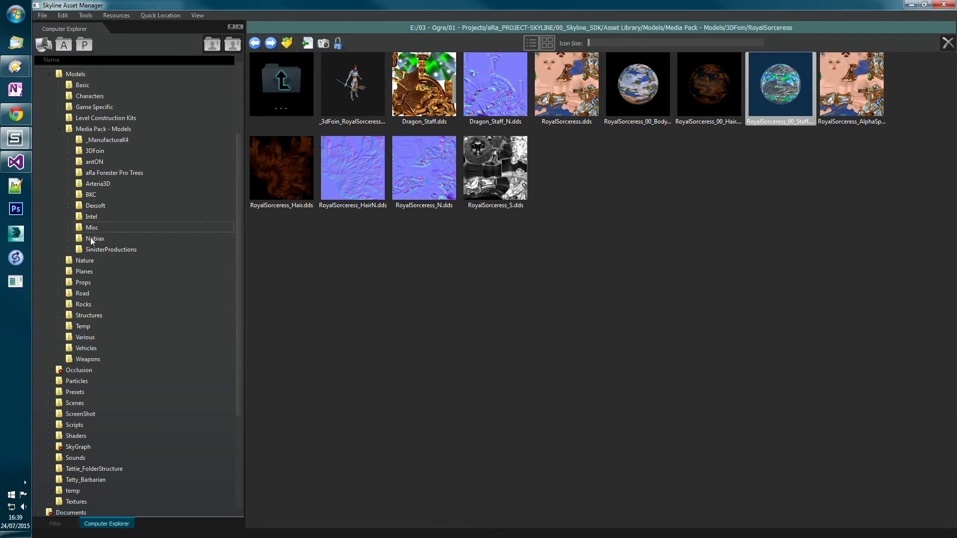
pyautogui.click(69, 238)
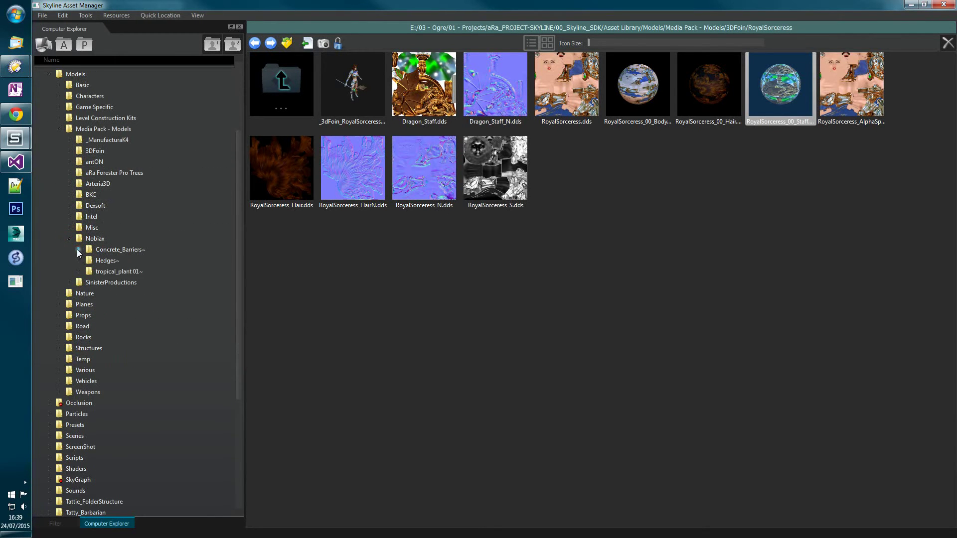
pyautogui.click(78, 249)
pyautogui.click(136, 250)
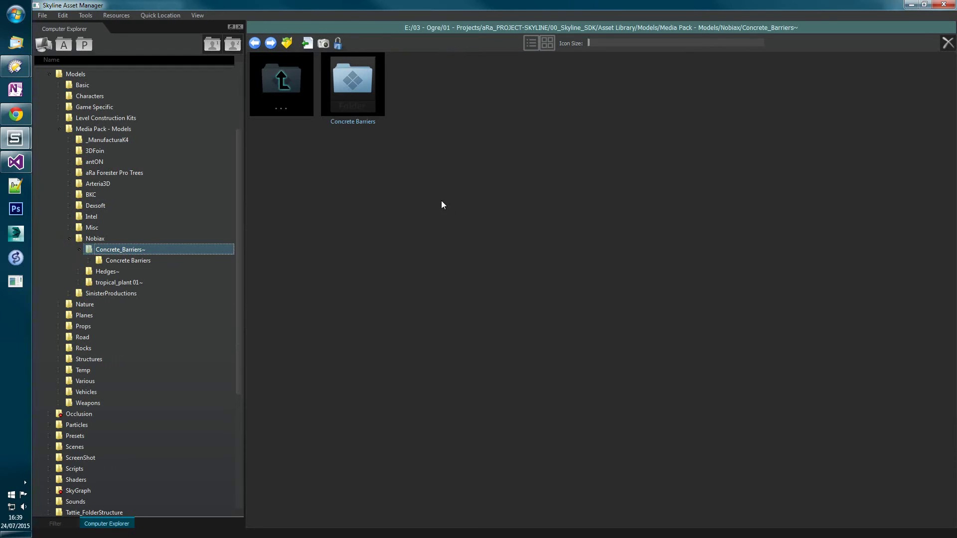
pyautogui.click(155, 261)
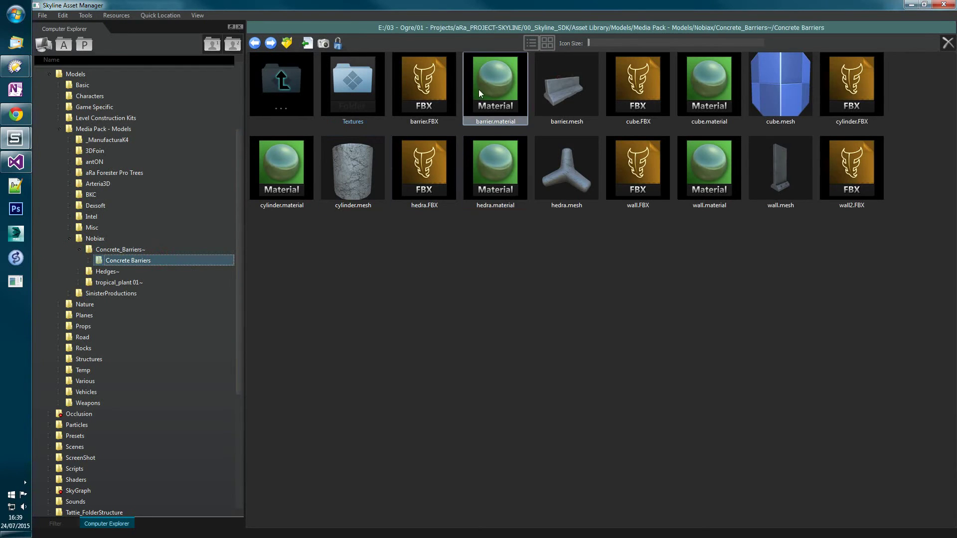
# Select barrier.material among the listed barrier files.
pyautogui.click(496, 91)
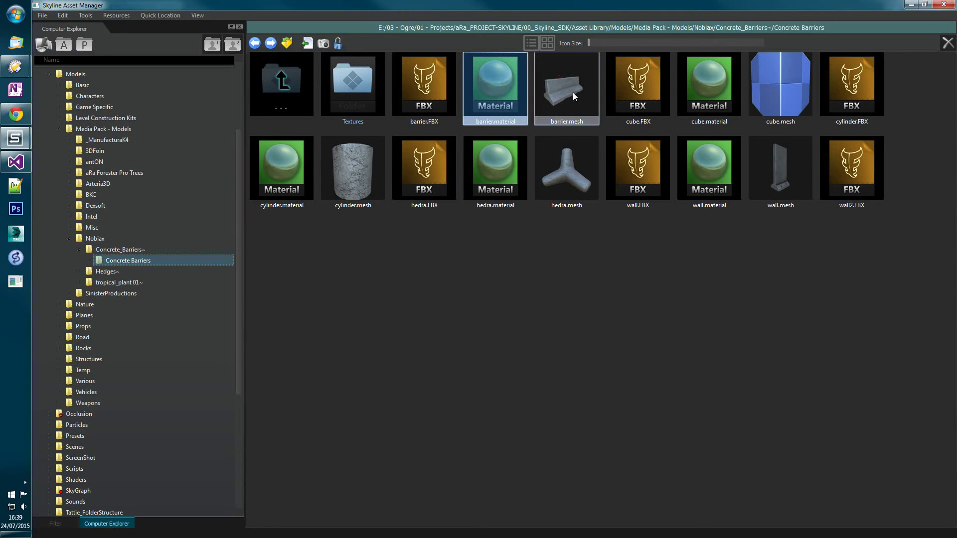
pyautogui.click(559, 88)
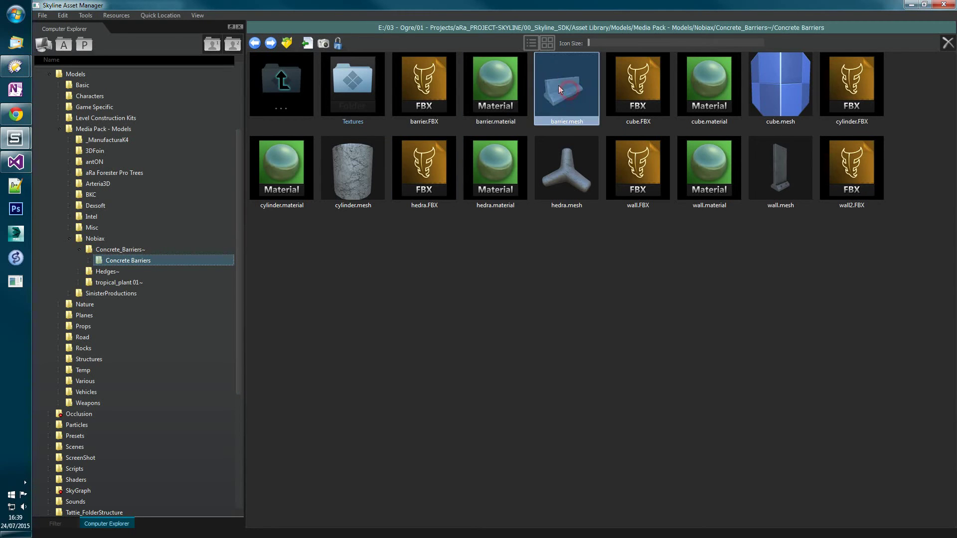
pyautogui.click(505, 75)
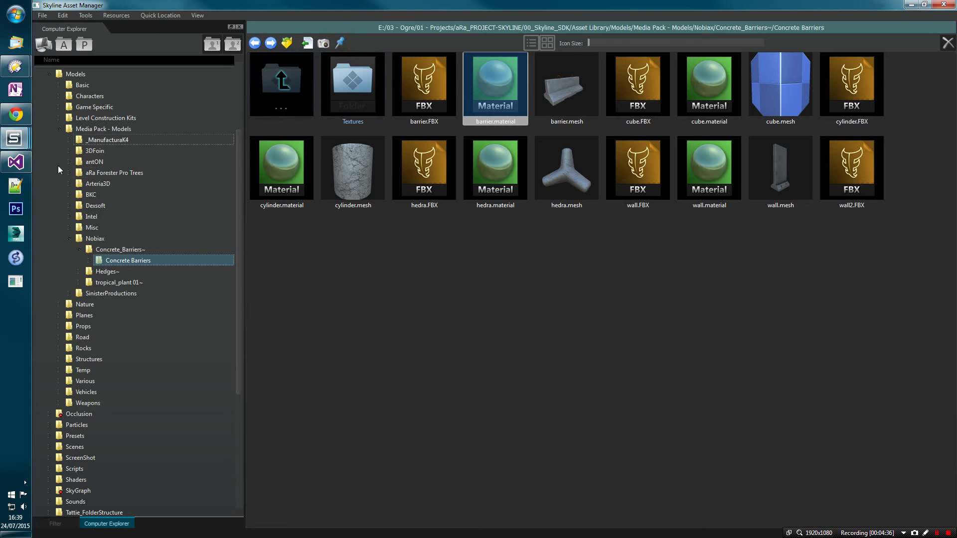
pyautogui.moveTo(15, 138)
pyautogui.click(101, 162)
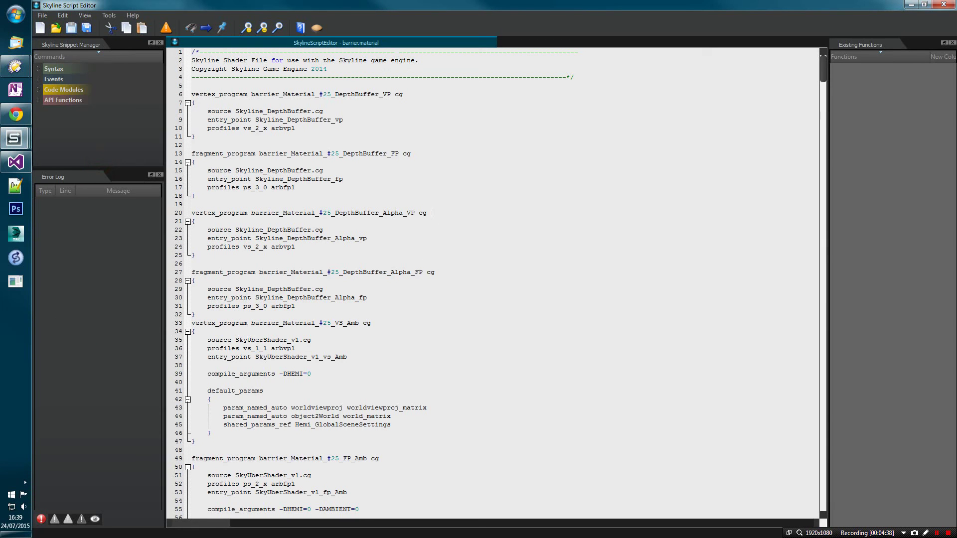
pyautogui.moveTo(251, 95); pyautogui.dragTo(337, 95)
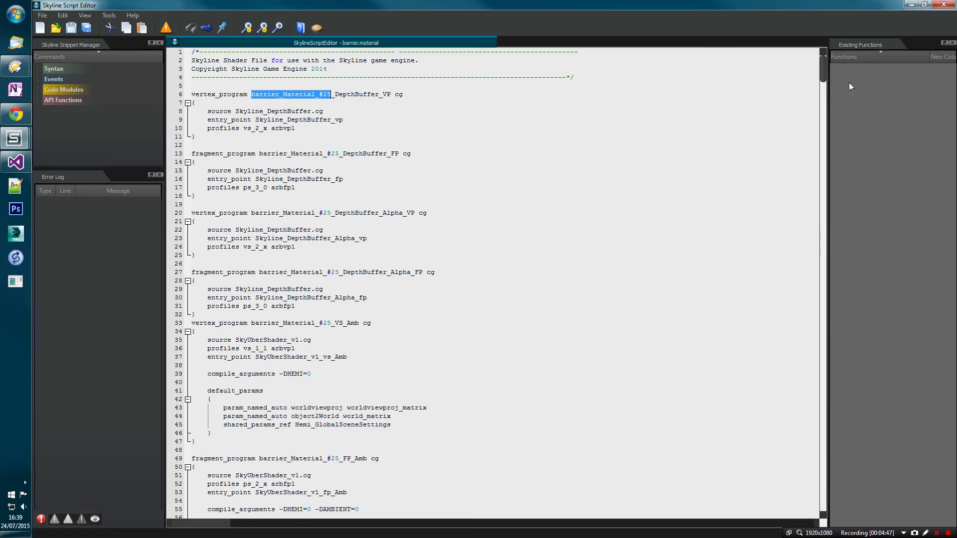
pyautogui.moveTo(824, 70); pyautogui.dragTo(845, 500)
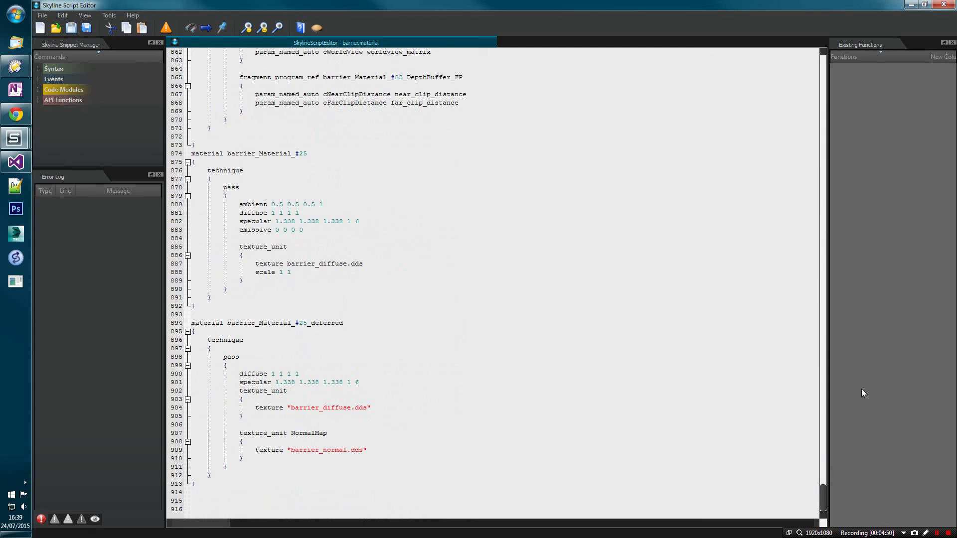
pyautogui.click(946, 4)
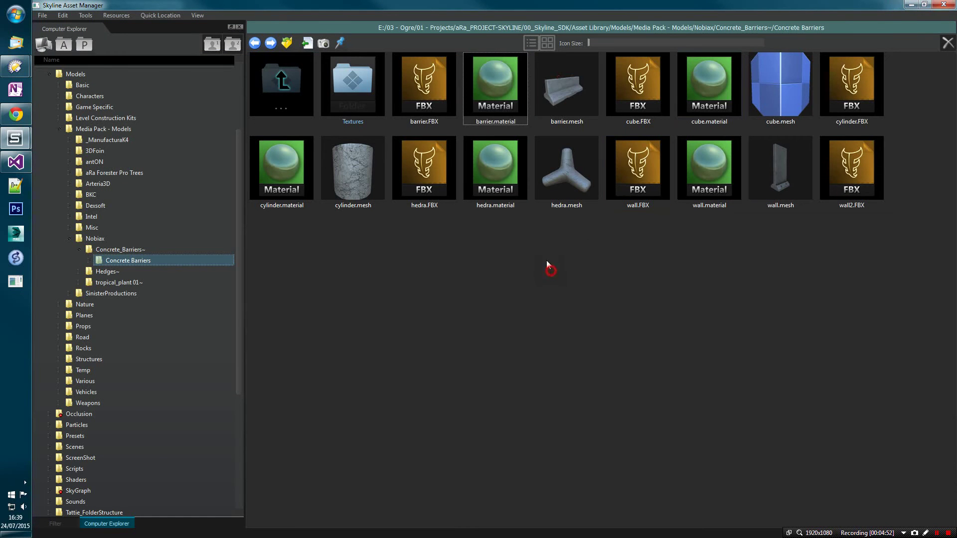
# Rename barrier.material to barrier1.material, then rename it back to barrier.material.
pyautogui.click(492, 127)
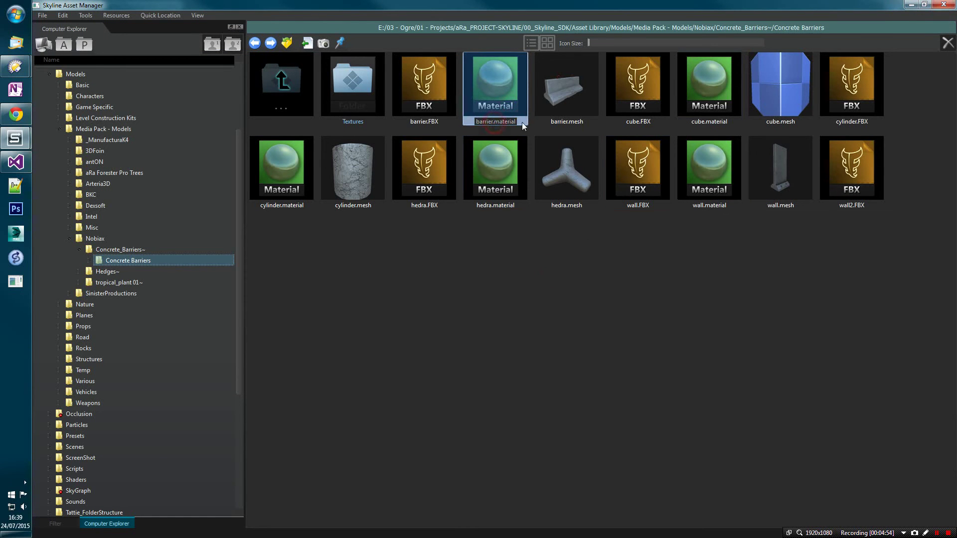
pyautogui.write('1')
pyautogui.press('Return')
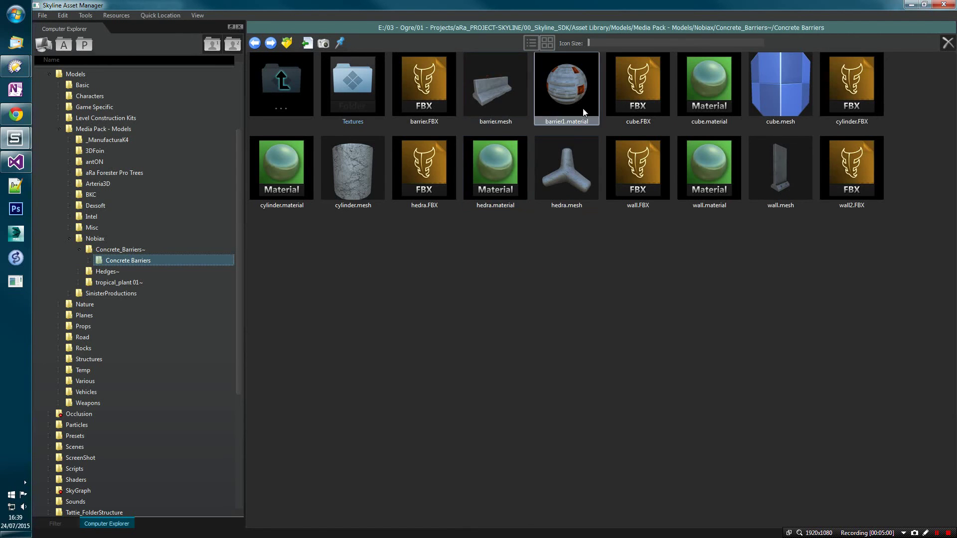
pyautogui.click(548, 86)
pyautogui.click(563, 123)
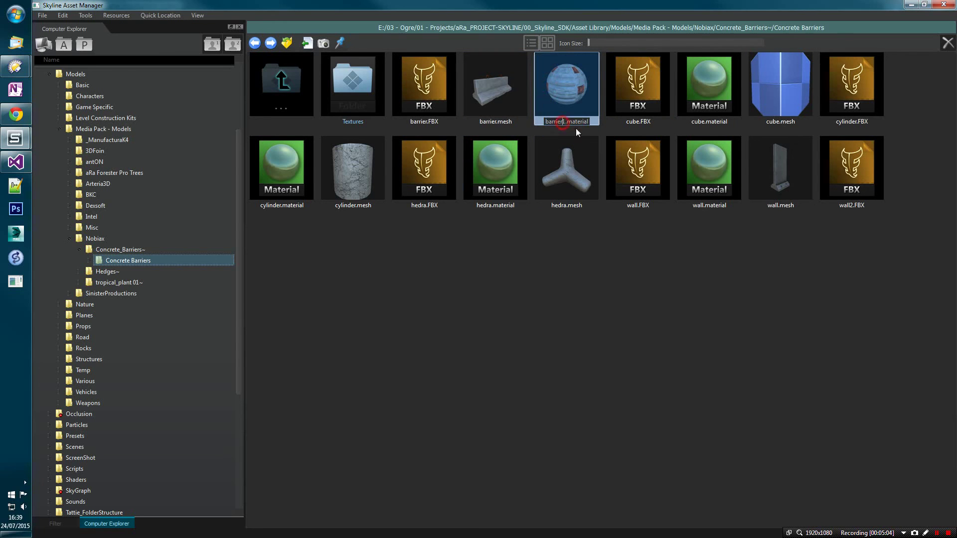
pyautogui.press('Return')
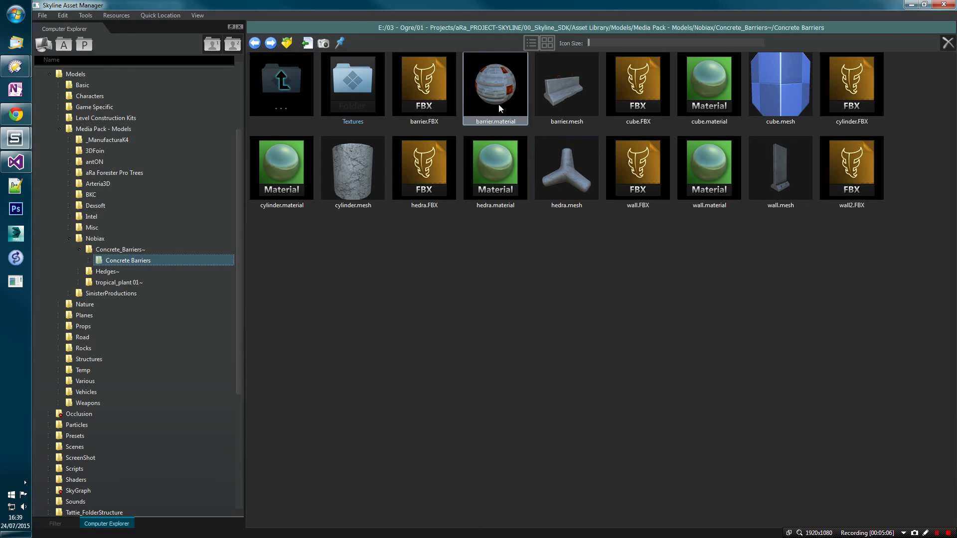
# Check barrier.material in the Script Editor for the new barrier_ program names, then close it.
pyautogui.doubleClick(494, 88)
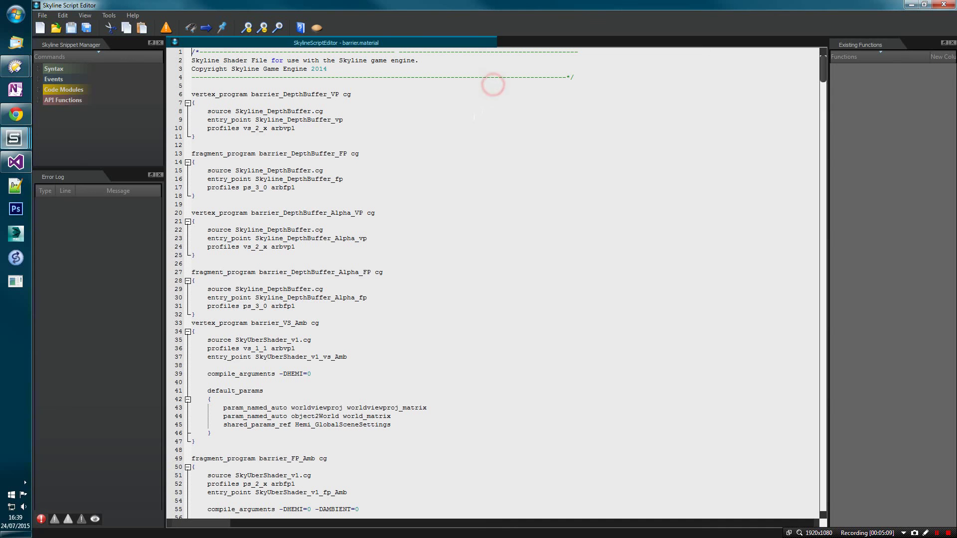
pyautogui.doubleClick(259, 94)
pyautogui.scroll(-20, 494, 284)
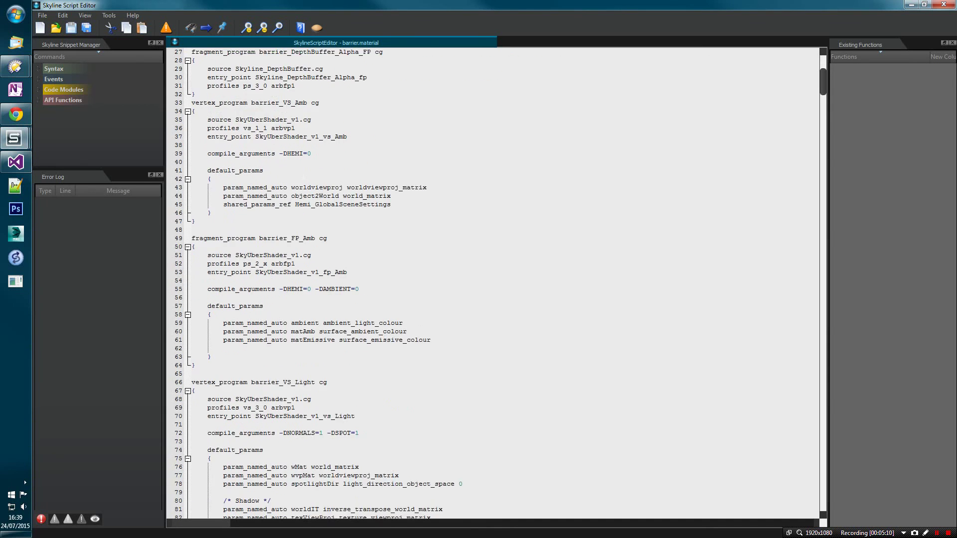
pyautogui.click(943, 4)
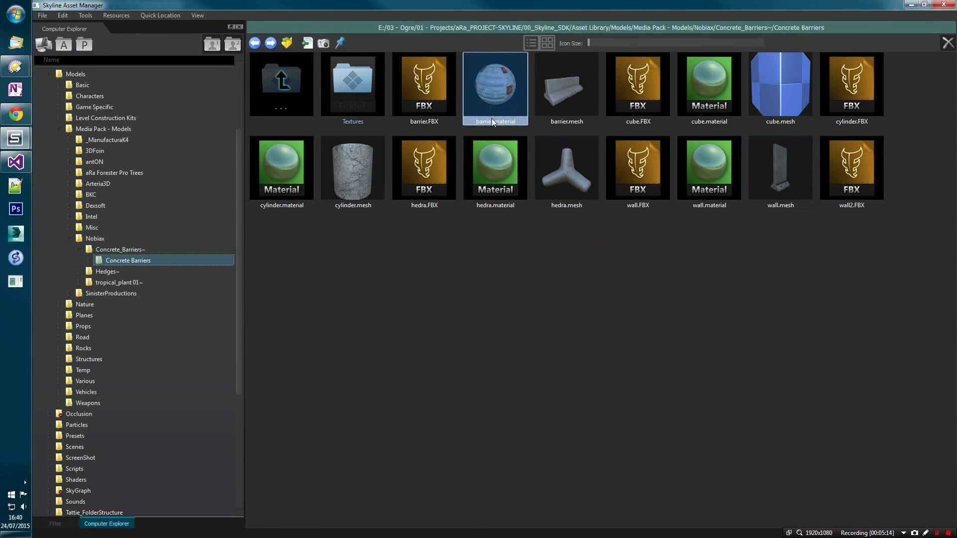